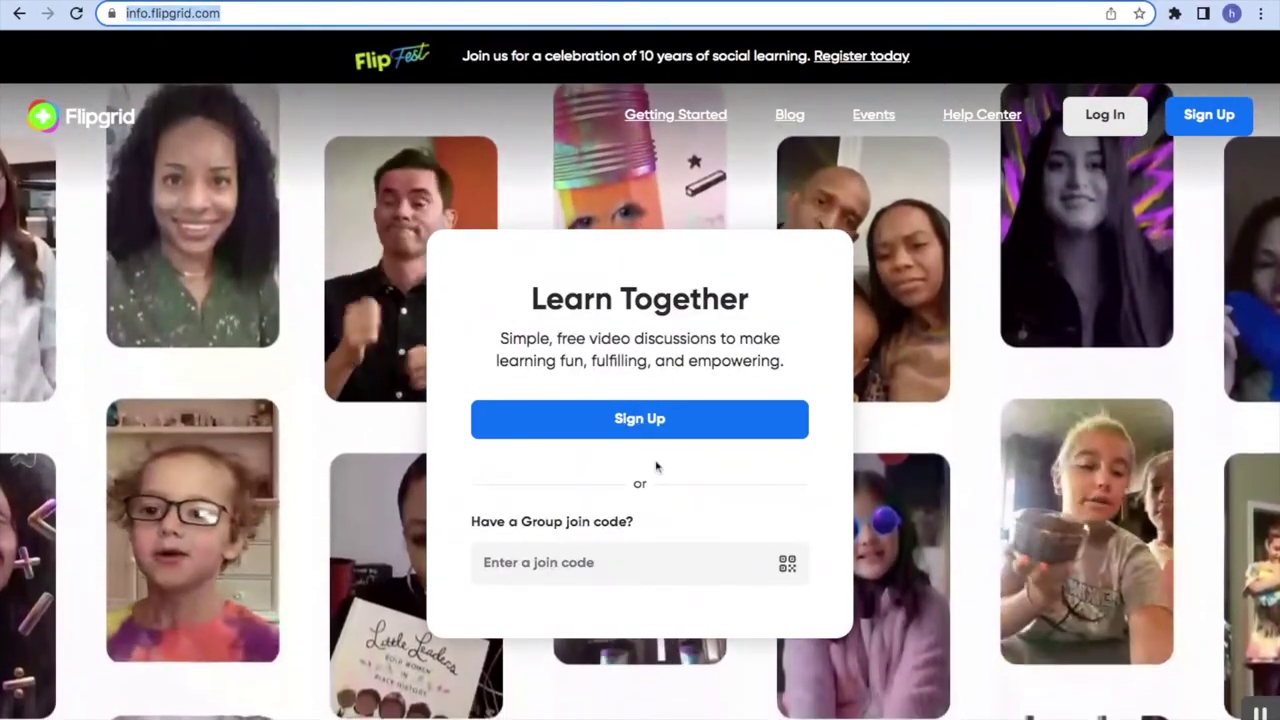
Step: Go through sign-up to the Groups page and start a new group named Grade 4
{"action": "left_click", "coordinate": [634, 420]}
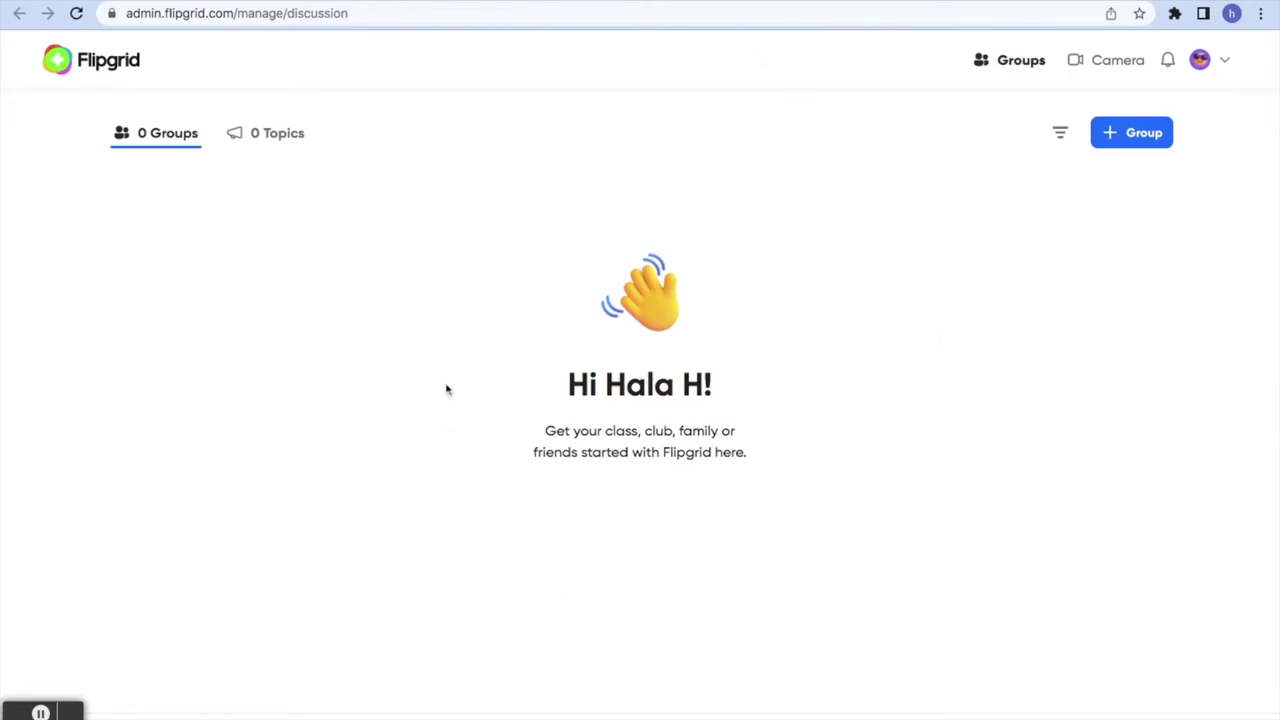
{"action": "left_click", "coordinate": [1115, 142]}
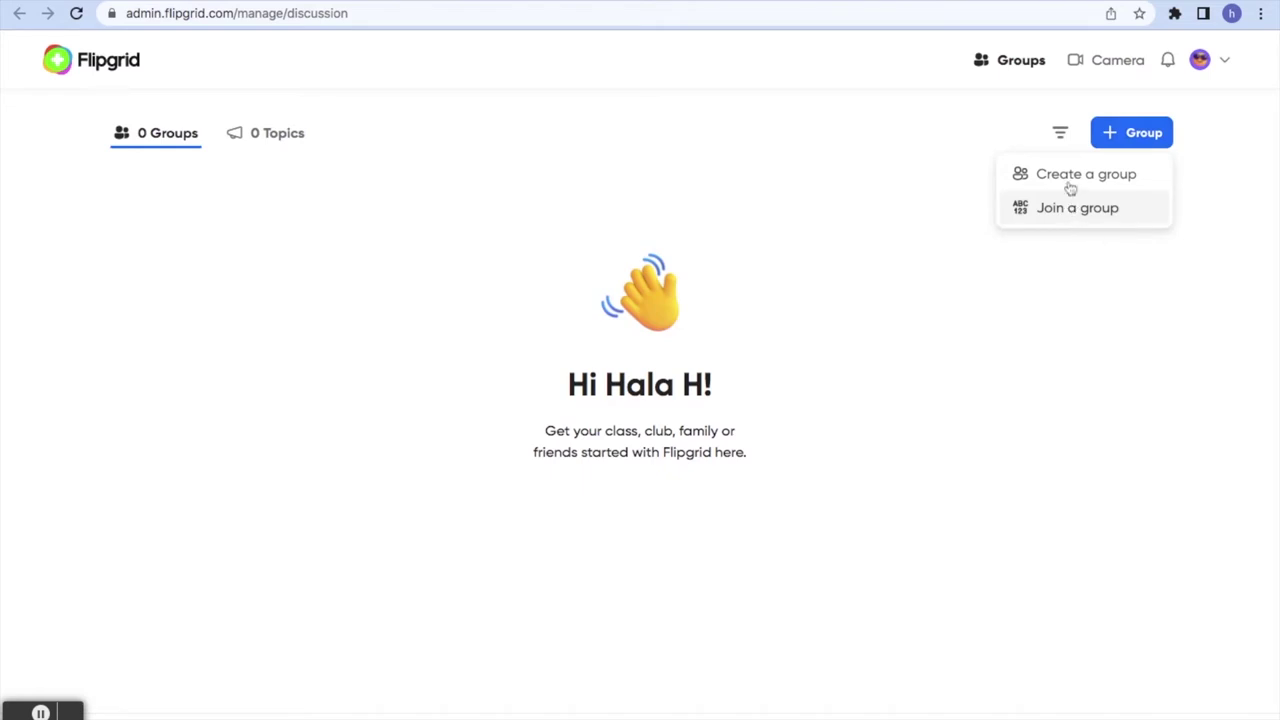
{"action": "left_click", "coordinate": [1068, 178]}
{"action": "left_click", "coordinate": [364, 258]}
{"action": "type", "text": "Grade 4"}
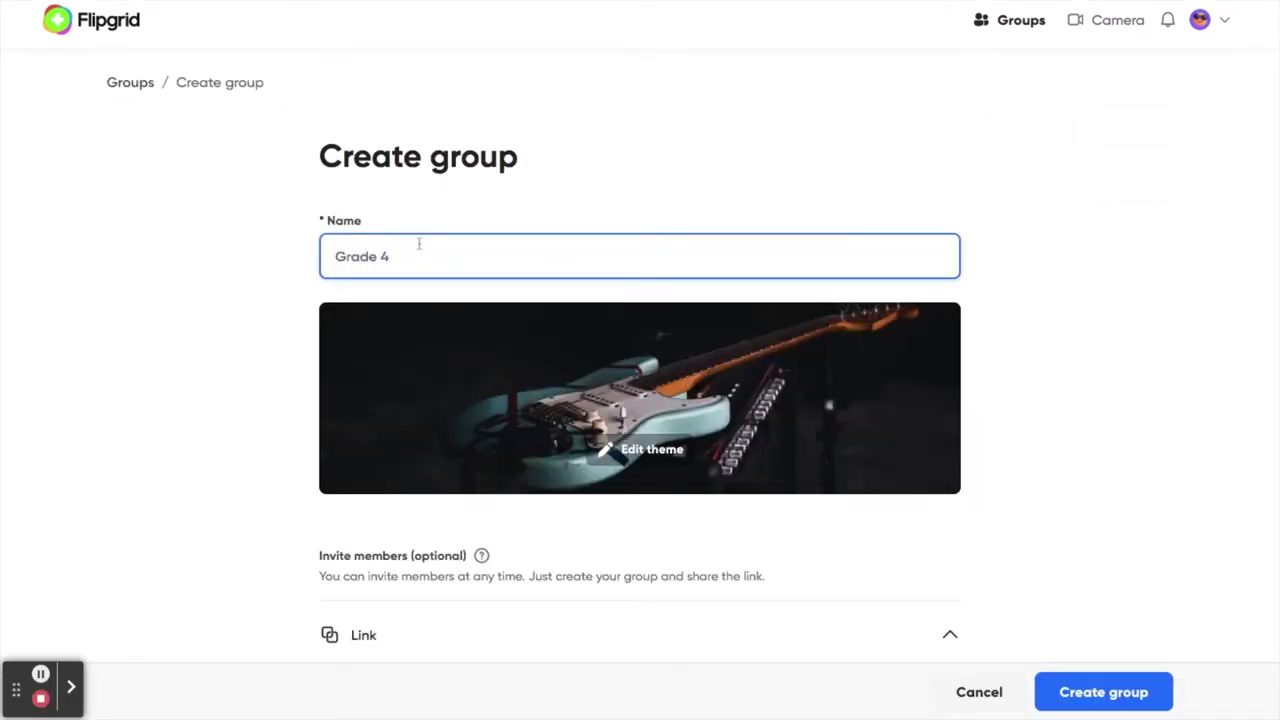
Step: Change the group's theme to the chameleon image from the Nature category
{"action": "left_click", "coordinate": [651, 450]}
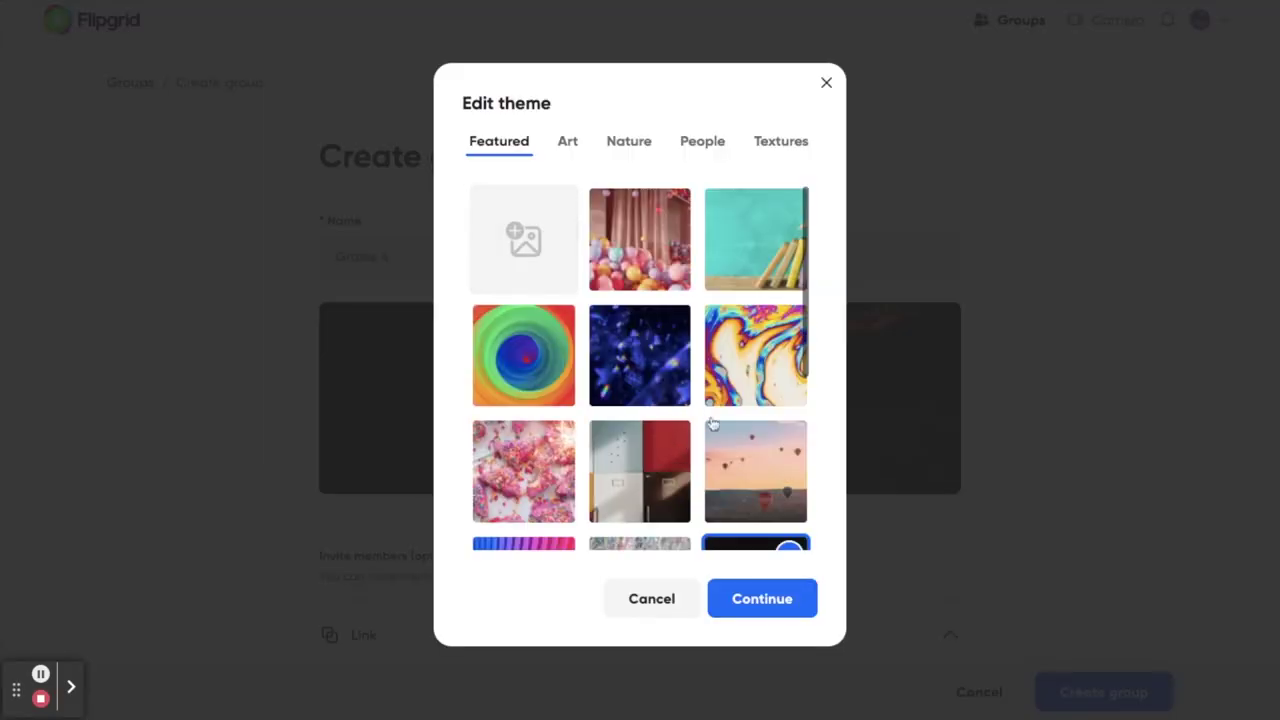
{"action": "scroll", "coordinate": [637, 455], "scroll_direction": "down", "scroll_amount": 3}
{"action": "scroll", "coordinate": [680, 360], "scroll_direction": "up", "scroll_amount": 3}
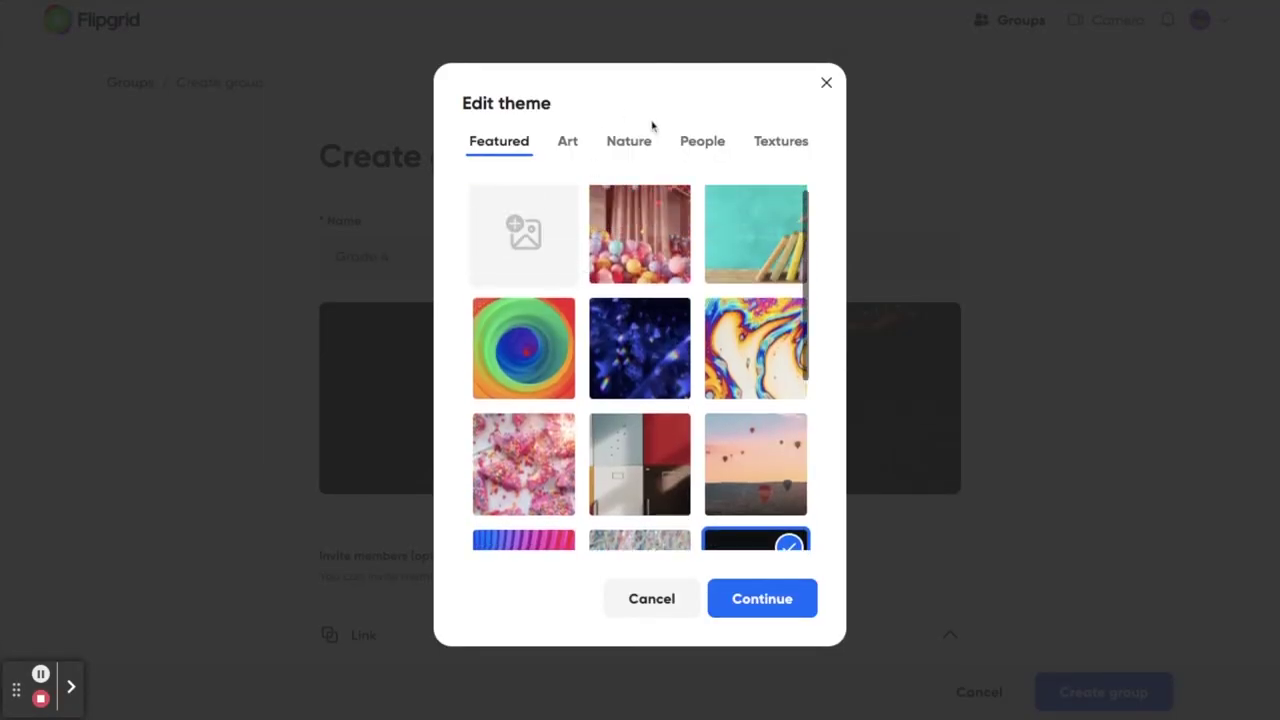
{"action": "left_click", "coordinate": [567, 143]}
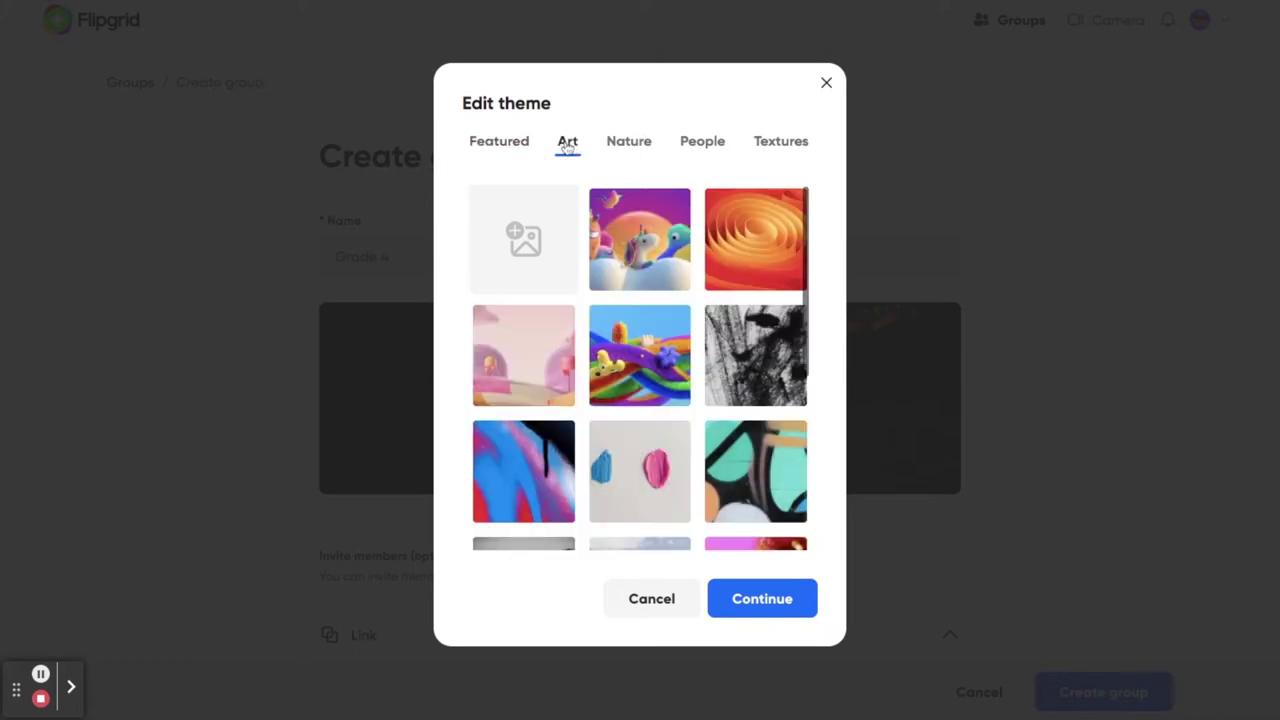
{"action": "left_click", "coordinate": [622, 143]}
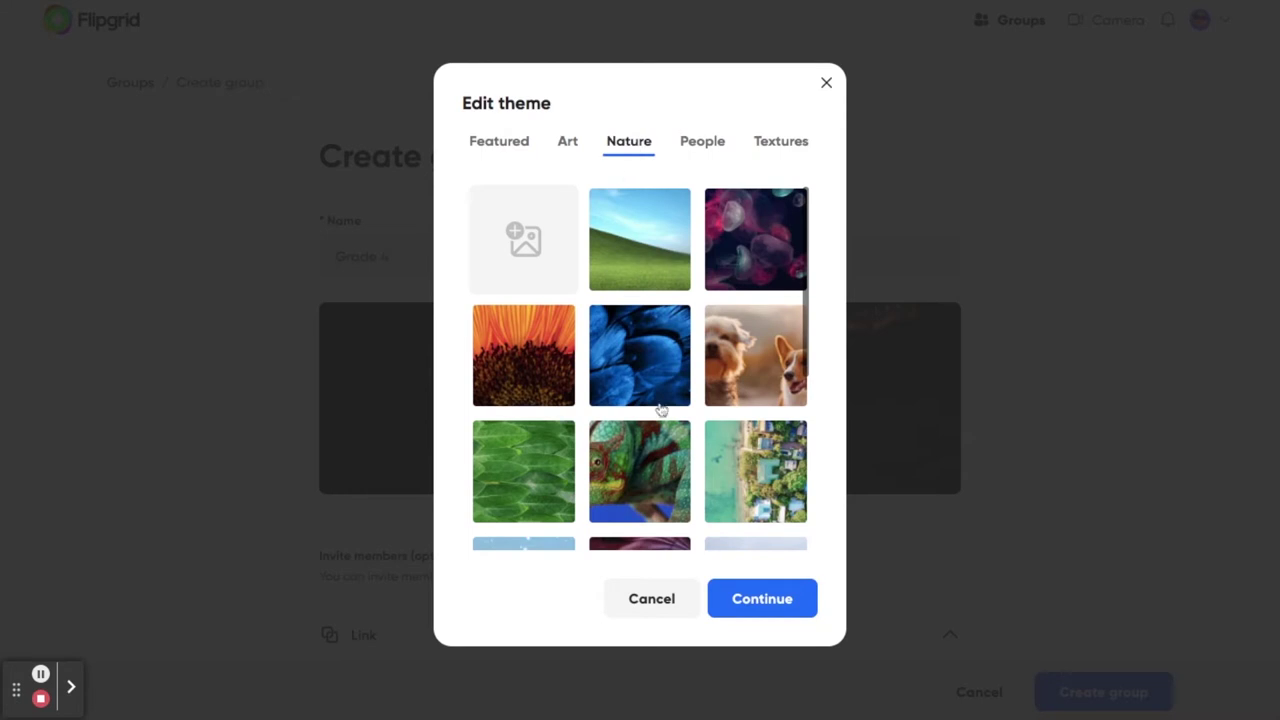
{"action": "left_click", "coordinate": [632, 465]}
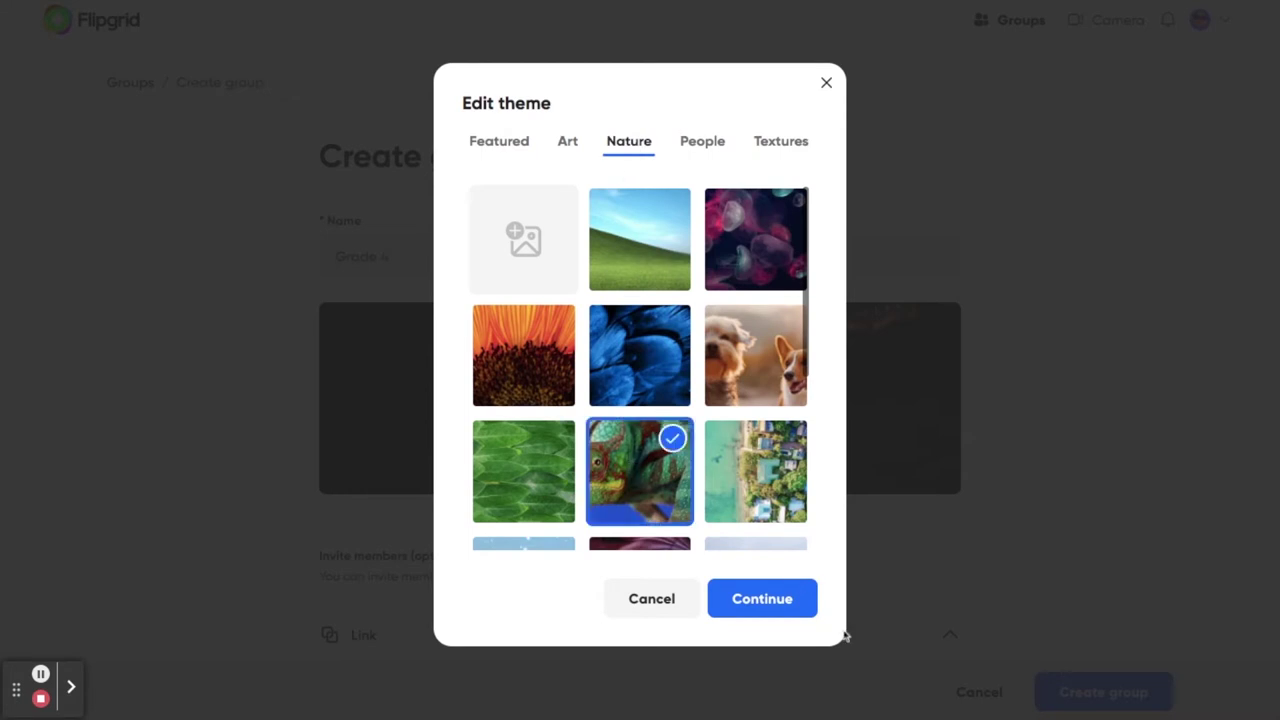
{"action": "left_click", "coordinate": [766, 606]}
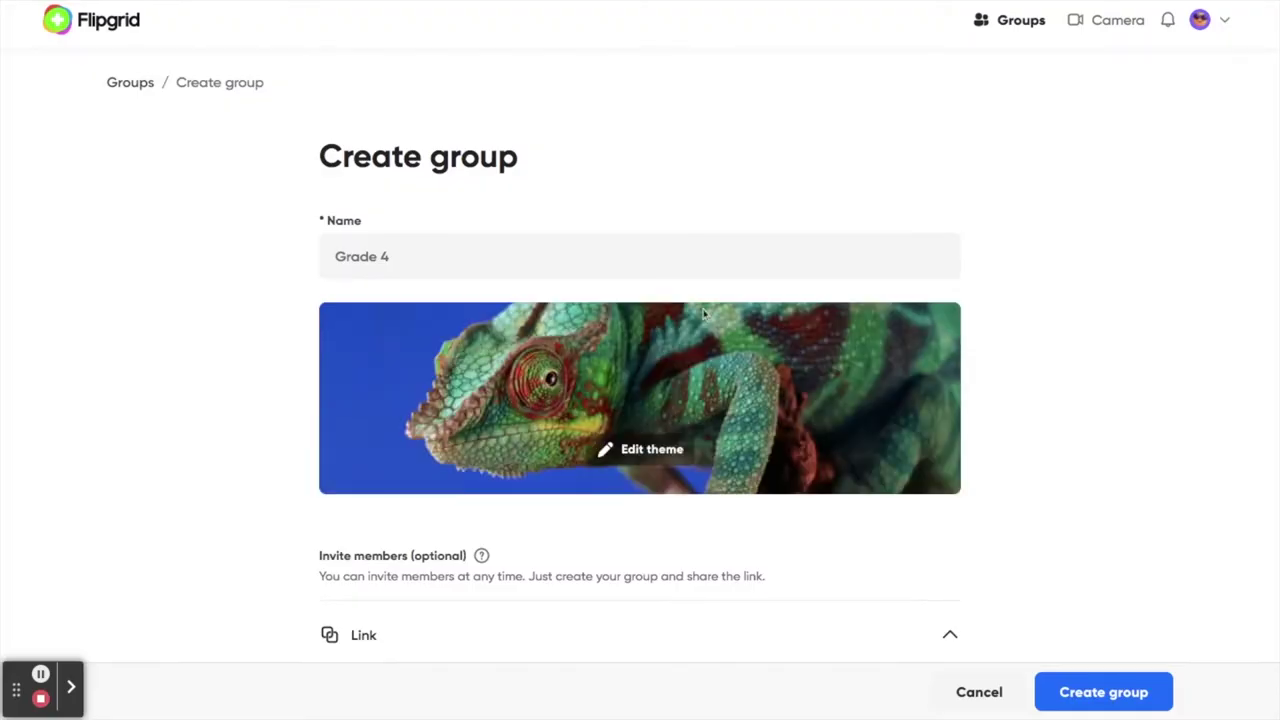
Step: Review the member invitation help and Google Classroom import option, and create the group with joining limited to approved people
{"action": "scroll", "coordinate": [516, 318], "scroll_direction": "down", "scroll_amount": 3}
{"action": "left_click", "coordinate": [484, 288]}
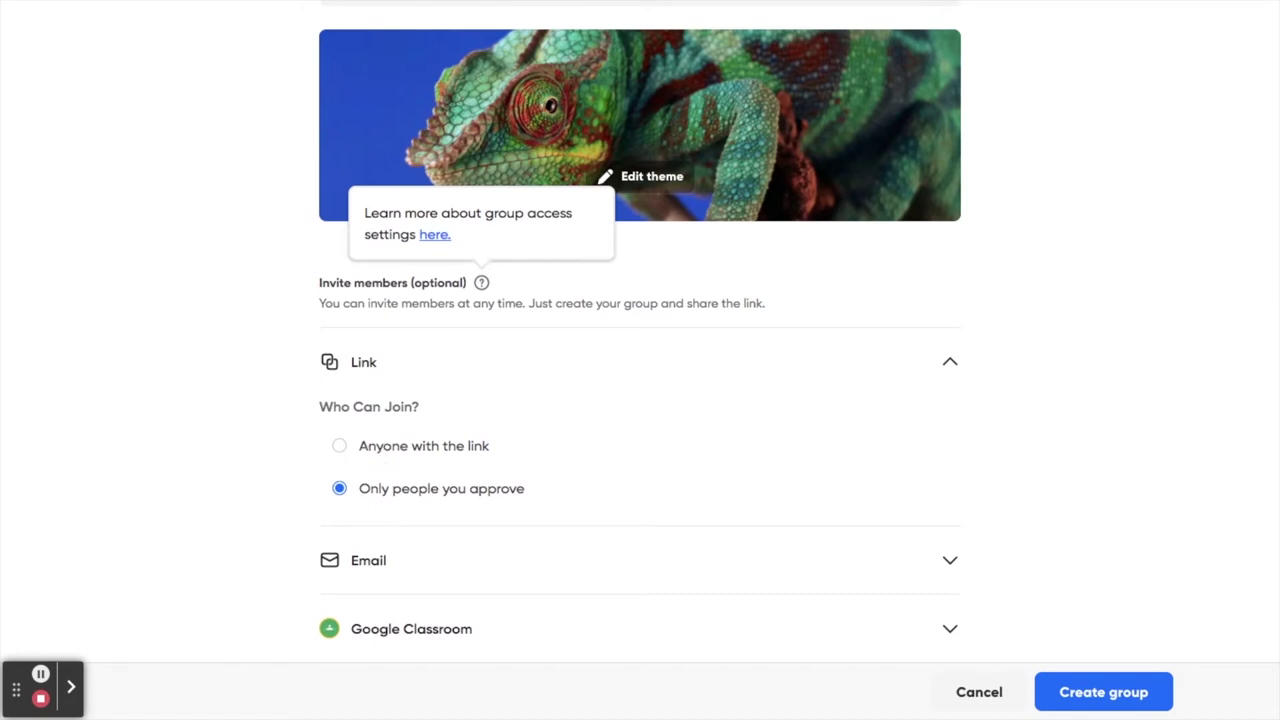
{"action": "scroll", "coordinate": [480, 491], "scroll_direction": "down", "scroll_amount": 2}
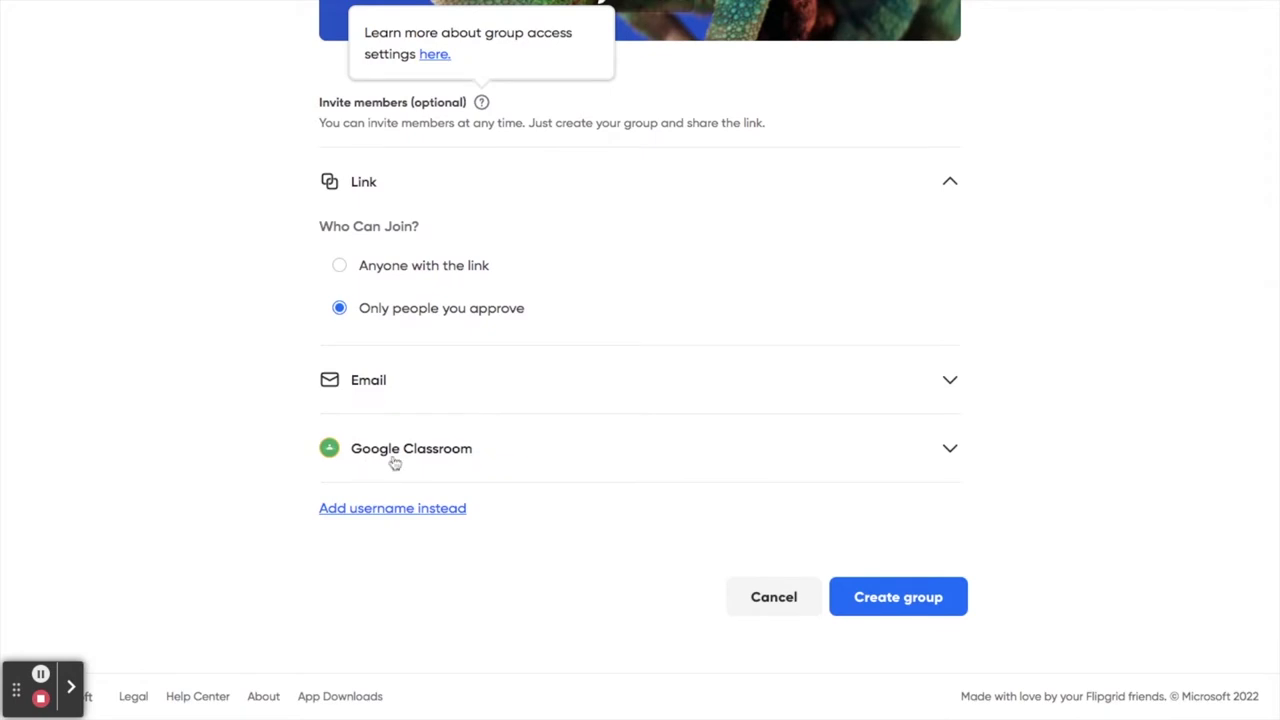
{"action": "left_click", "coordinate": [950, 448]}
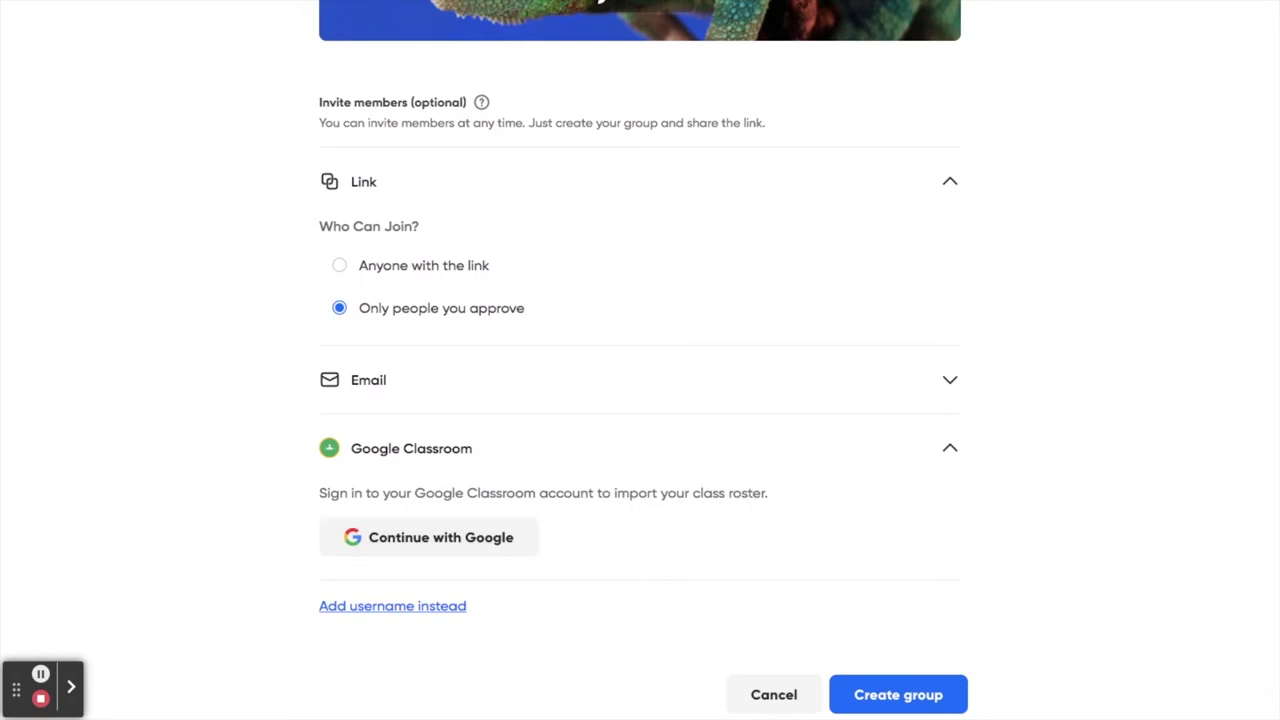
{"action": "left_click", "coordinate": [892, 695]}
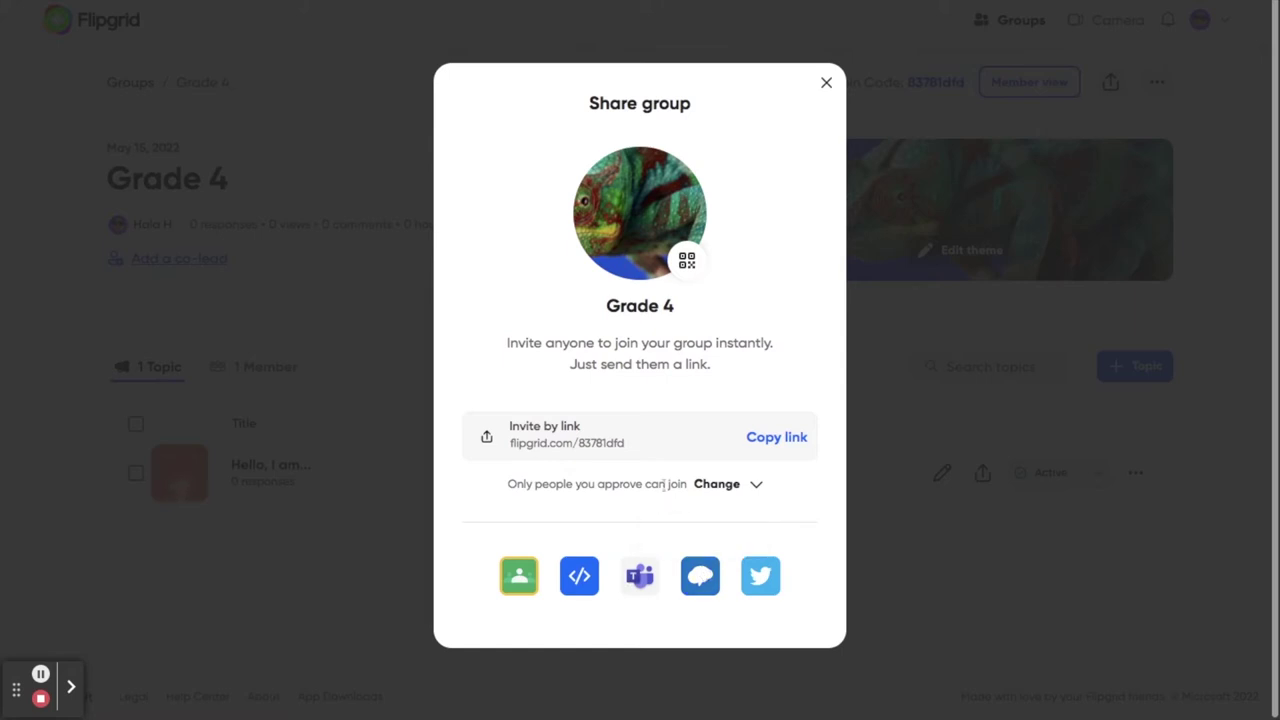
Step: Examine the Grade 4 group's join permission choices and QR code, and close the sharing options
{"action": "left_click", "coordinate": [723, 492]}
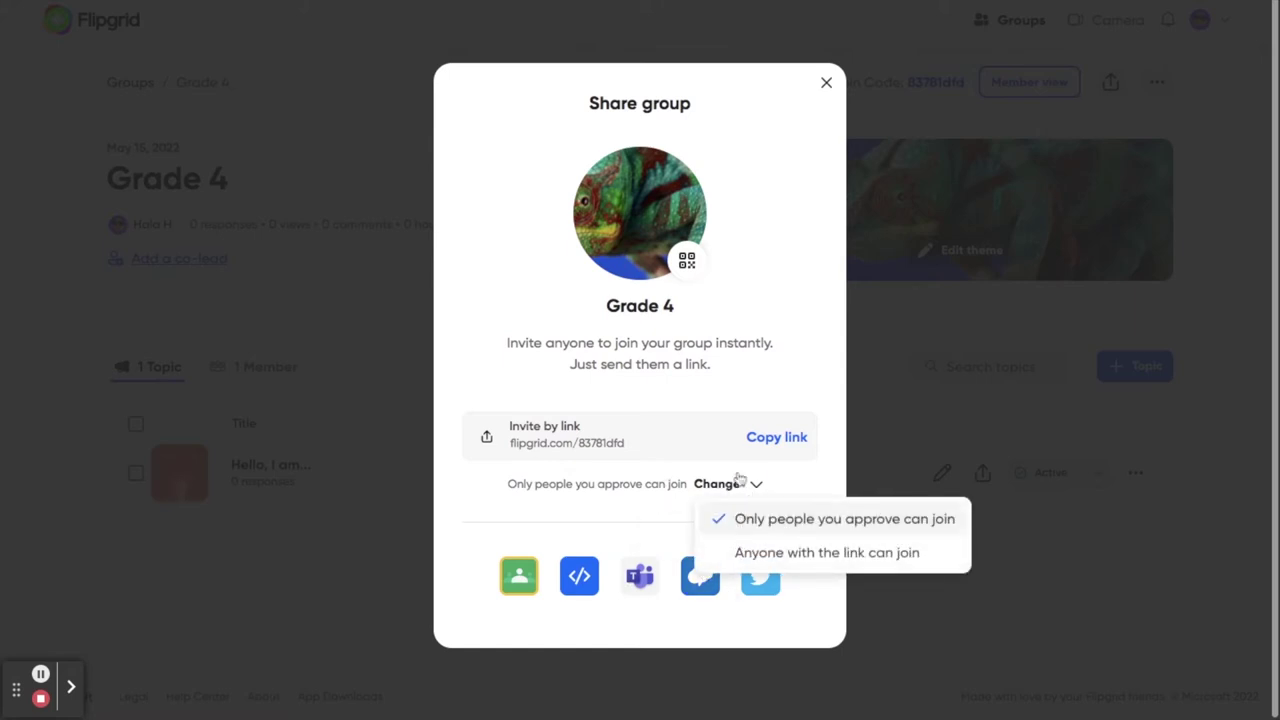
{"action": "left_click", "coordinate": [687, 260]}
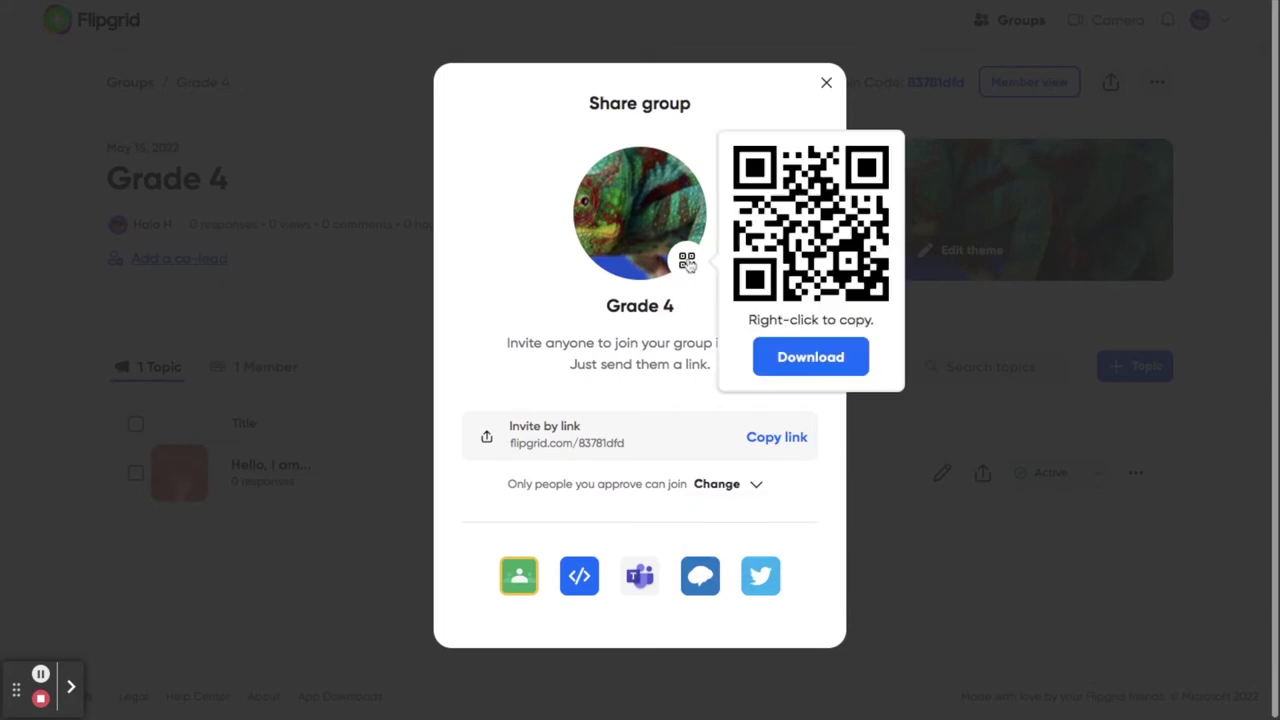
{"action": "left_click", "coordinate": [826, 84]}
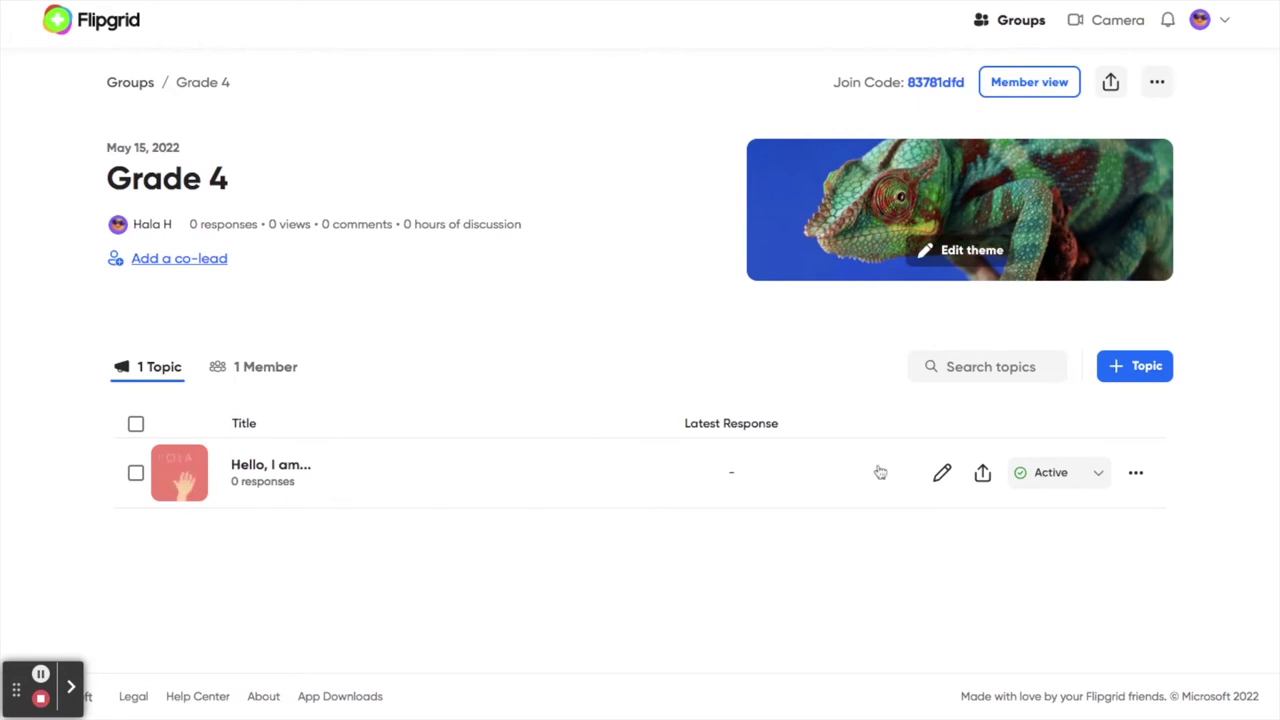
Step: Start a new topic in the Grade 4 group with the title "Theories of Evolution"
{"action": "left_click", "coordinate": [1119, 372]}
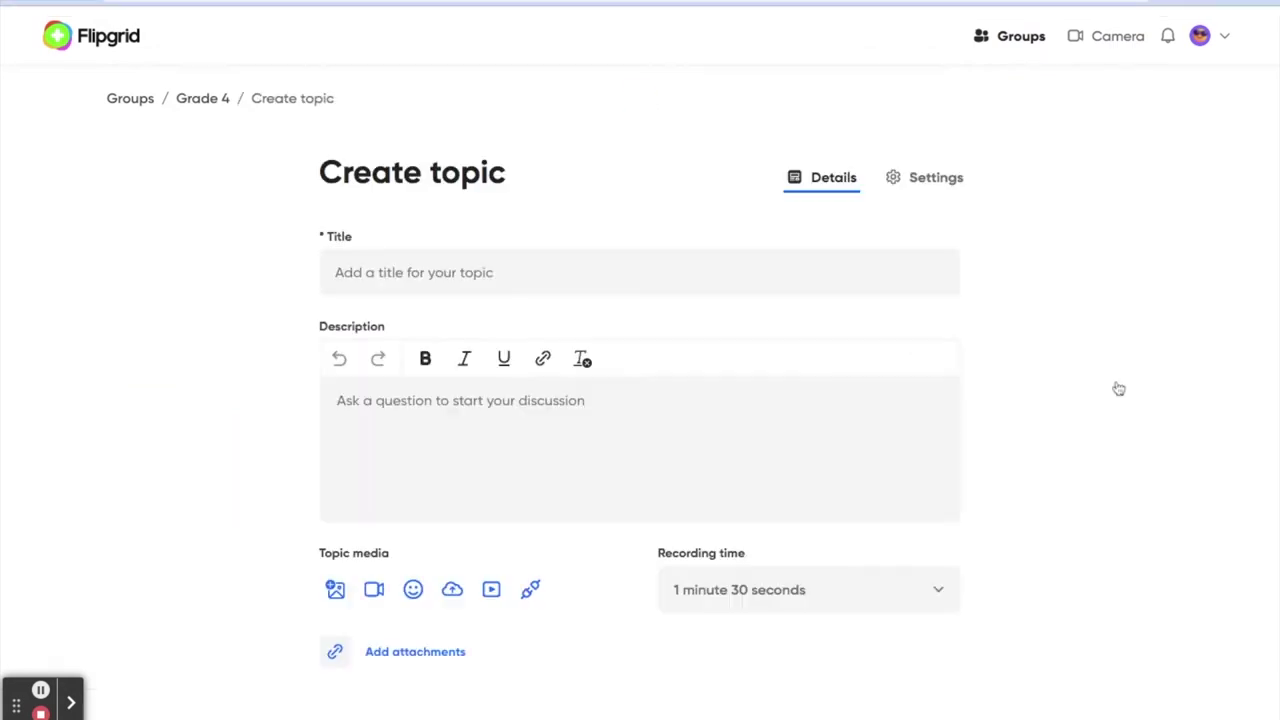
{"action": "left_click", "coordinate": [346, 256]}
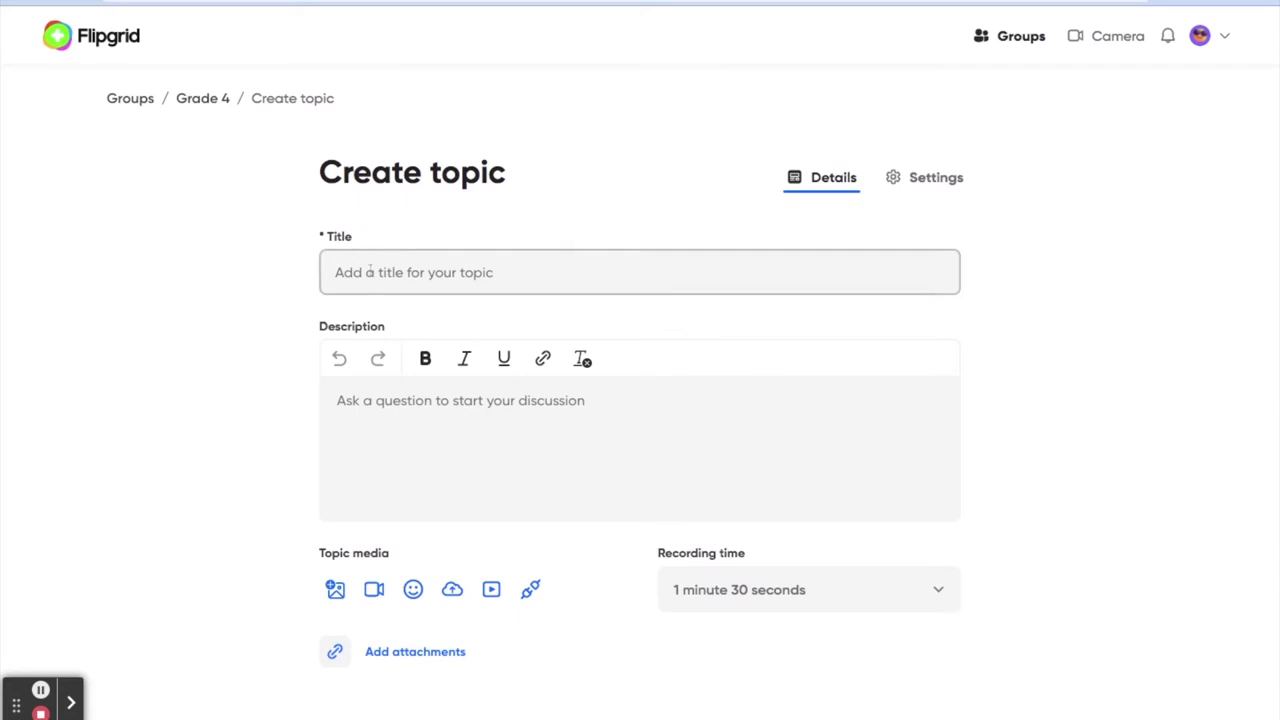
{"action": "type", "text": "Theories of Evolution"}
Step: Enter the description "After reading about different theories, film yourselves giving your opinion about each and providing examples to support your thoughts."
{"action": "left_click", "coordinate": [358, 393]}
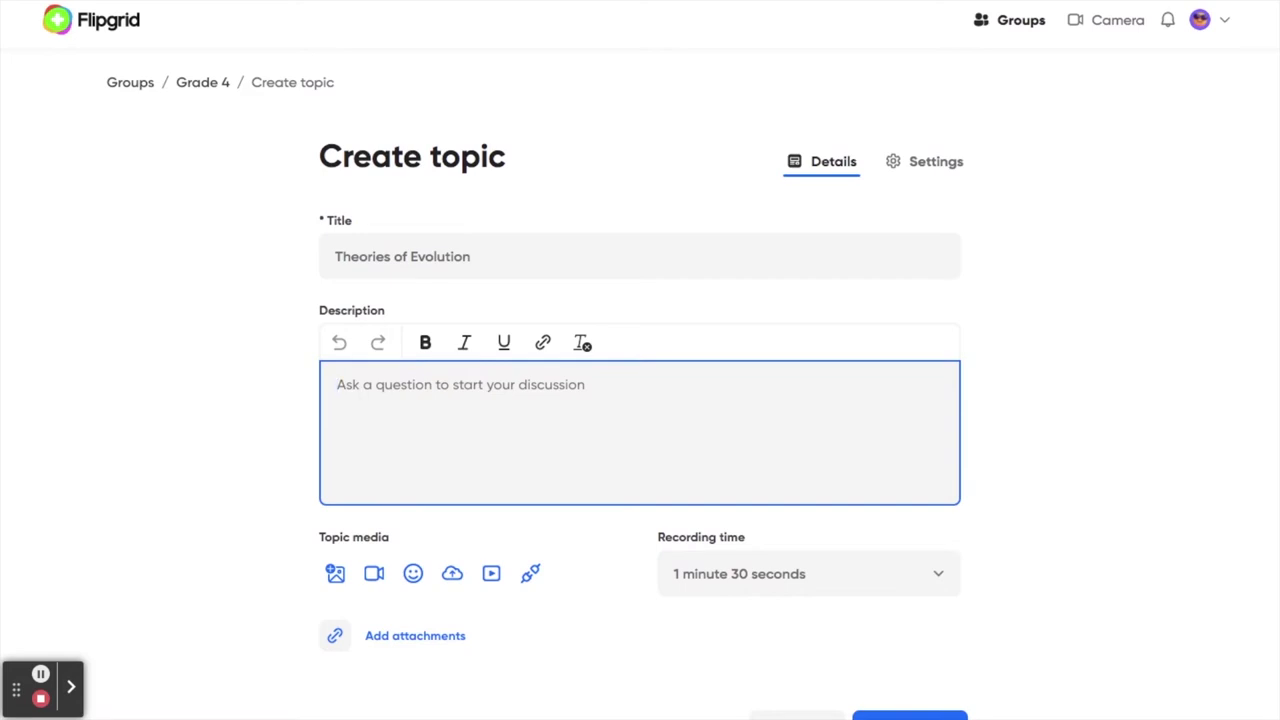
{"action": "type", "text": "After reading ab"}
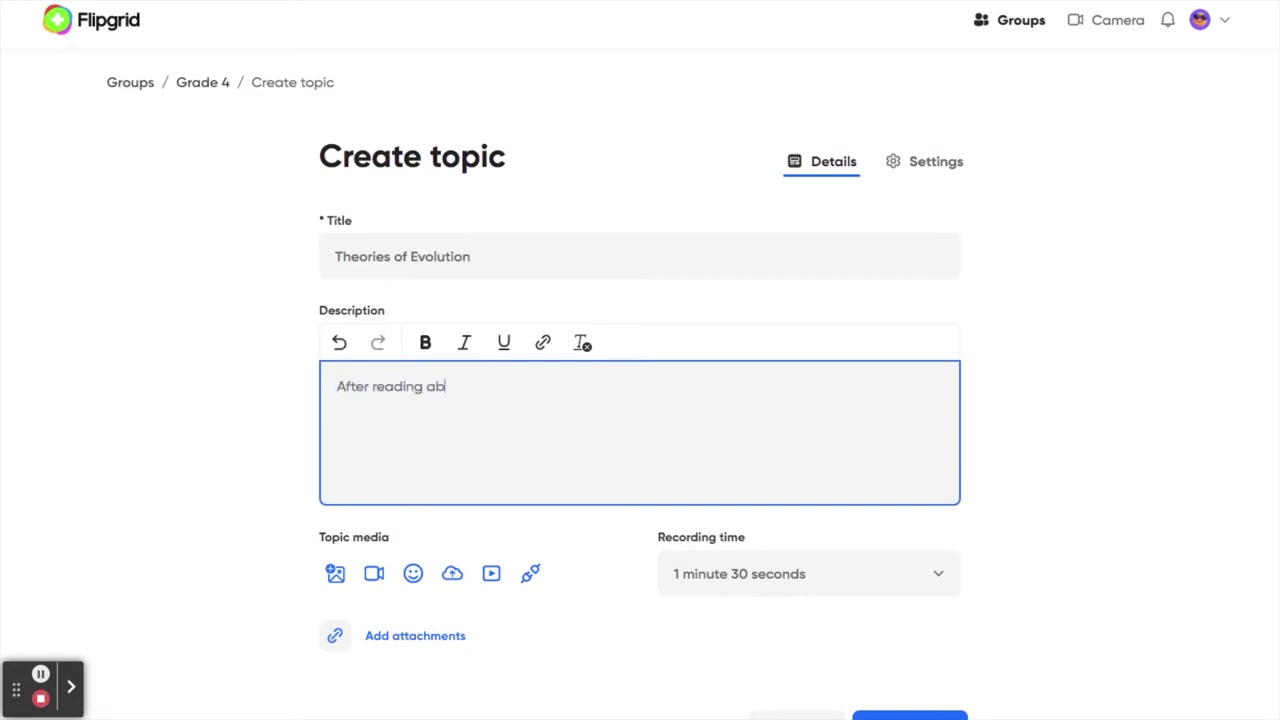
{"action": "type", "text": "out different theories, film yourselves giving"}
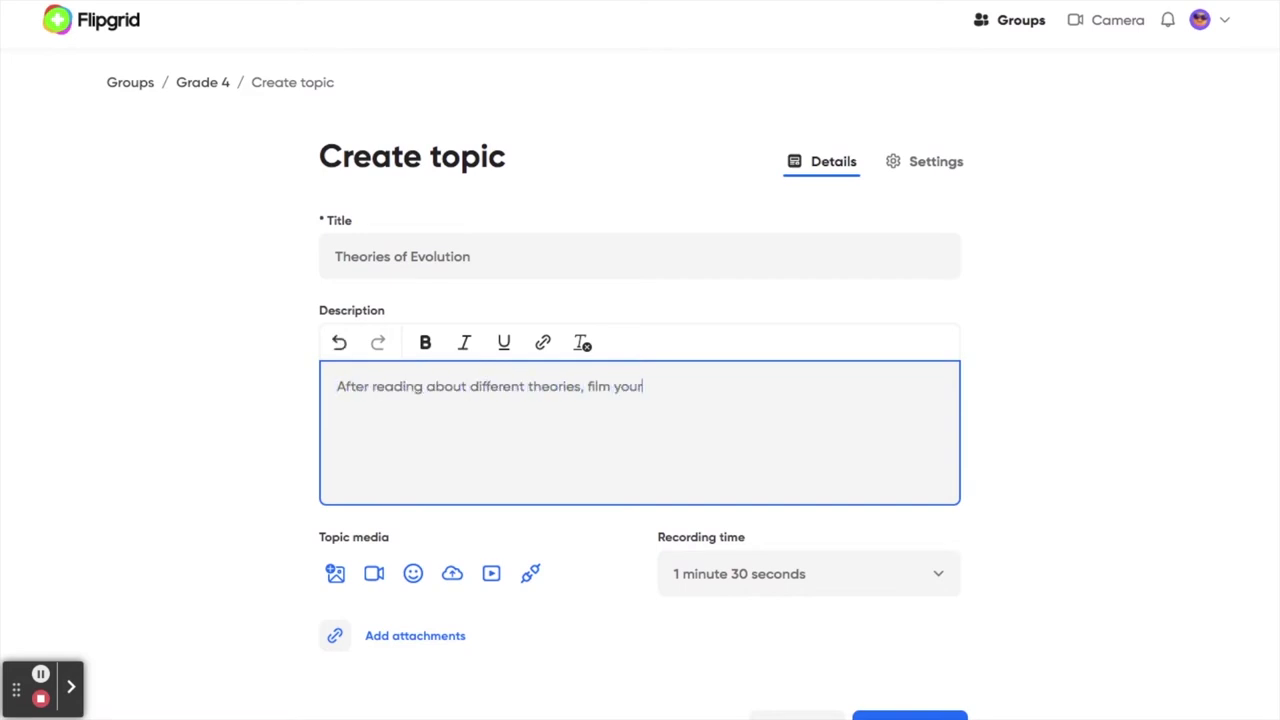
{"action": "type", "text": " your opinion about each and providing examples to support your thoughts."}
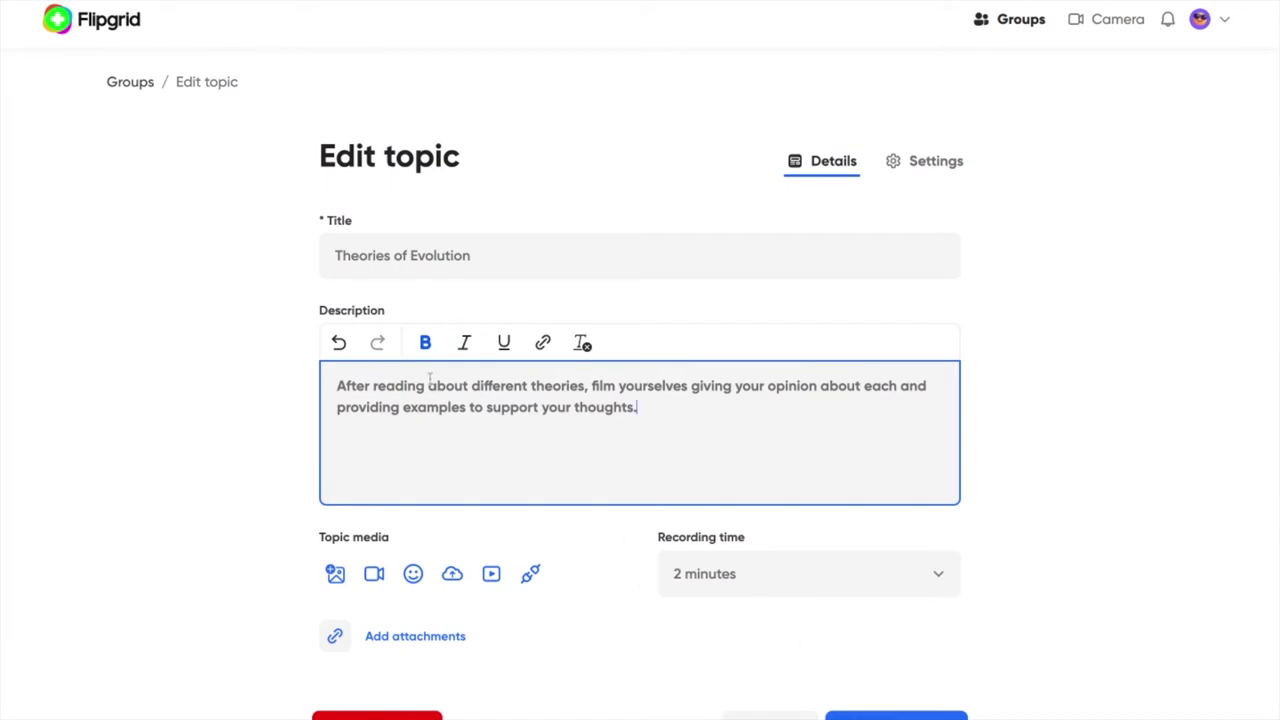
Step: Check the bold and link formatting options for the topic description without inserting a link
{"action": "left_click", "coordinate": [425, 347]}
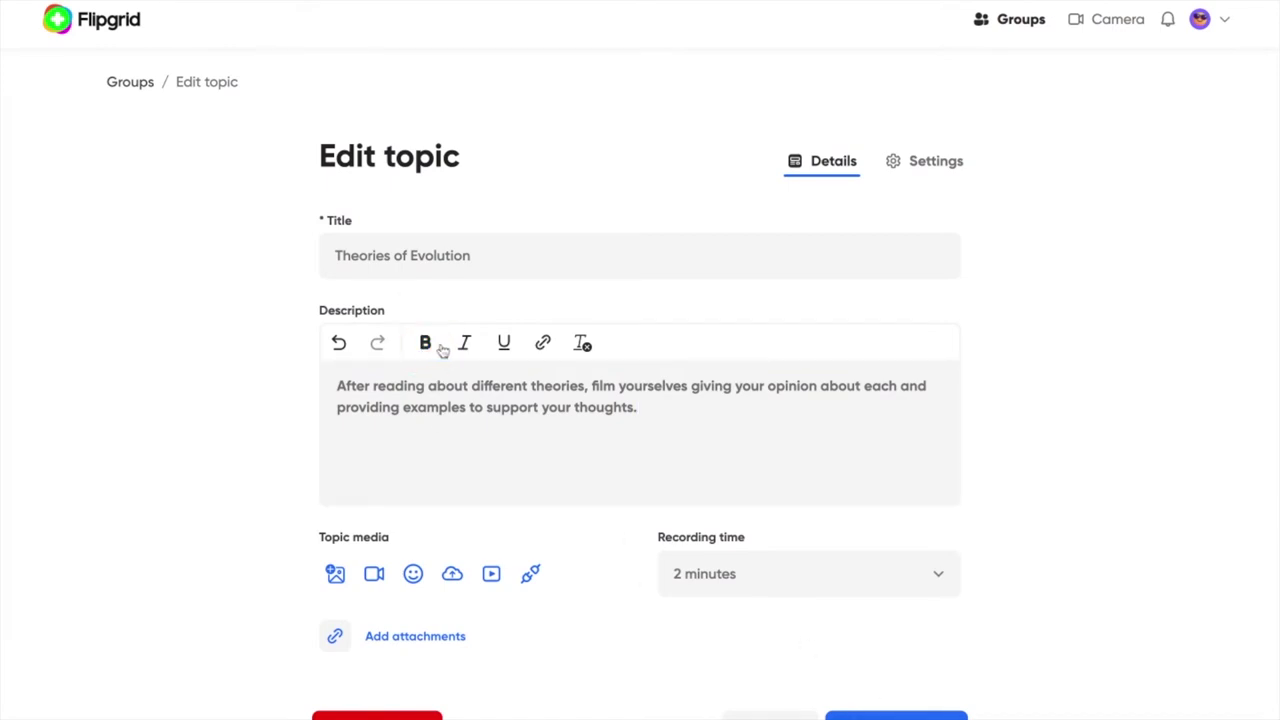
{"action": "left_click", "coordinate": [543, 344]}
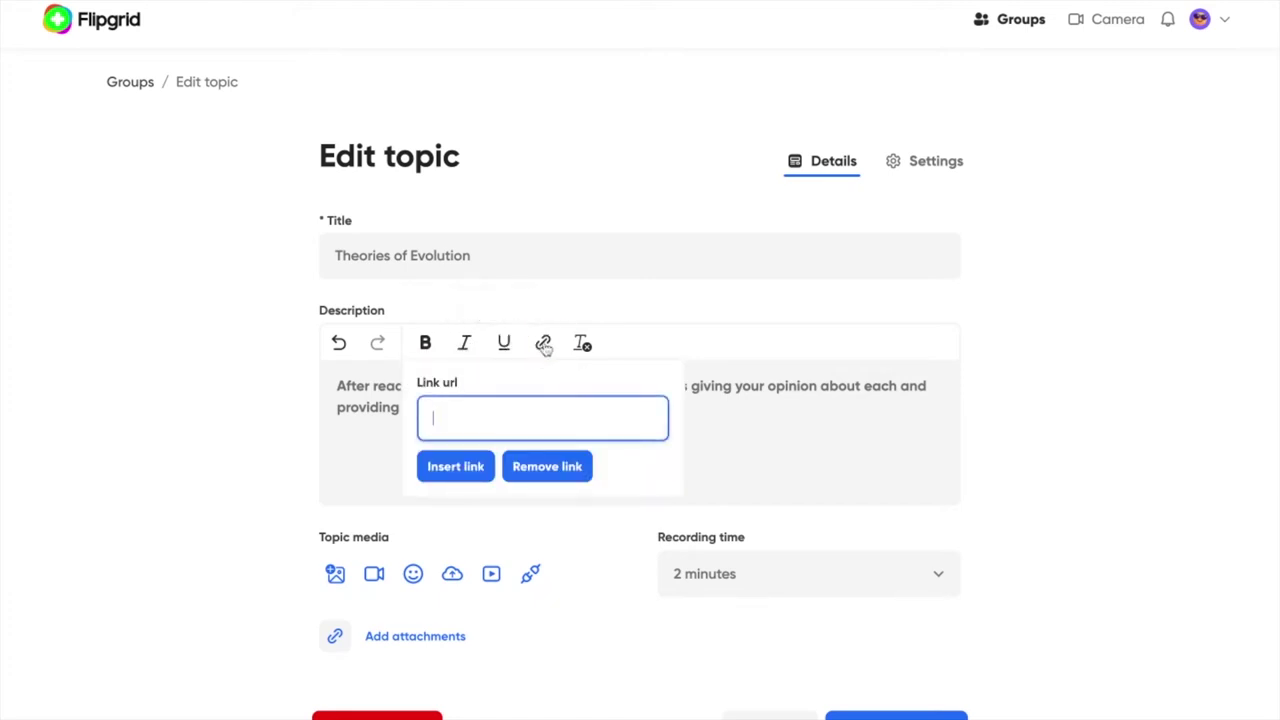
{"action": "left_click", "coordinate": [622, 346]}
Step: Review the available recording lengths and choose 2 minutes as the topic's recording time
{"action": "left_click", "coordinate": [718, 573]}
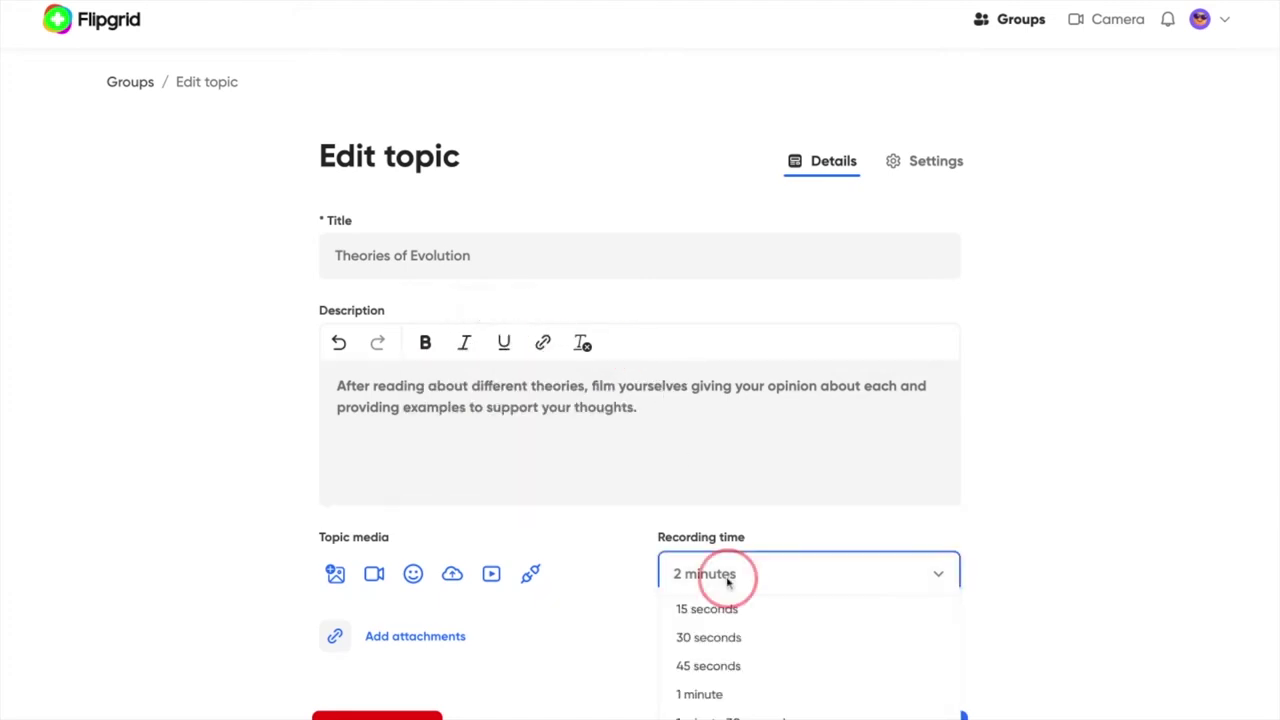
{"action": "scroll", "coordinate": [722, 620], "scroll_direction": "down", "scroll_amount": 3}
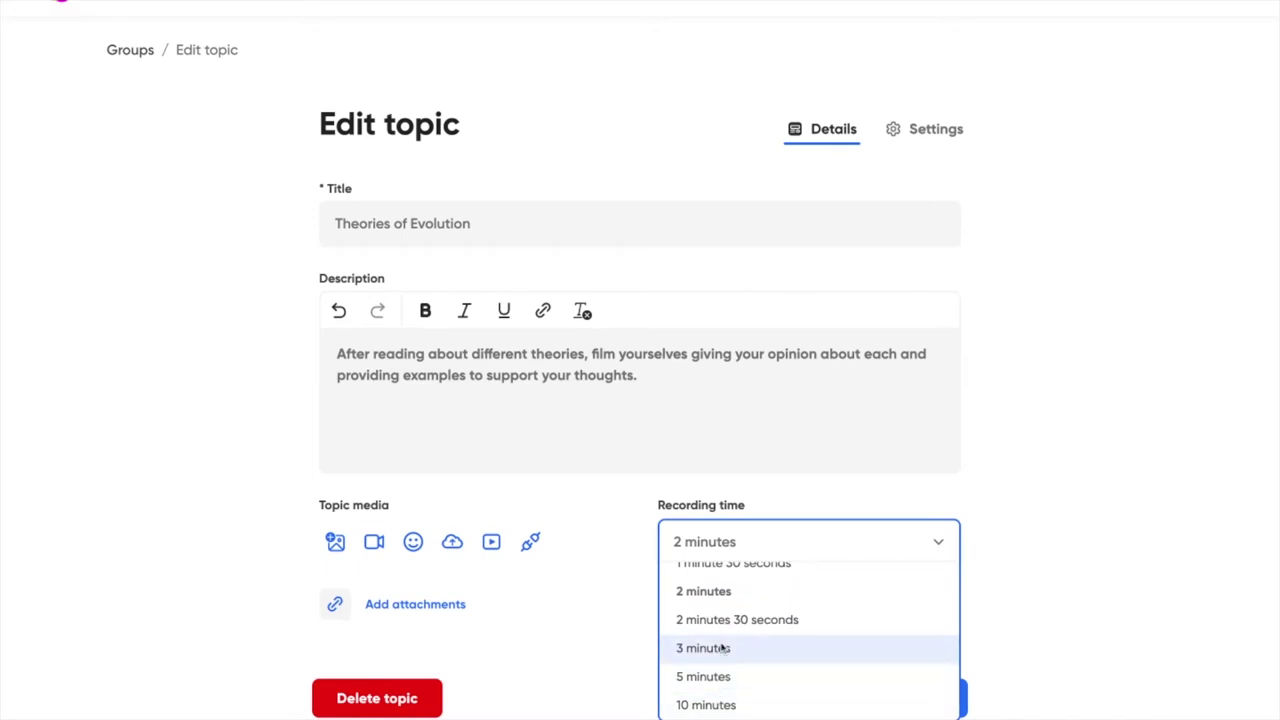
{"action": "scroll", "coordinate": [722, 650], "scroll_direction": "up", "scroll_amount": 2}
{"action": "scroll", "coordinate": [722, 648], "scroll_direction": "up", "scroll_amount": 1}
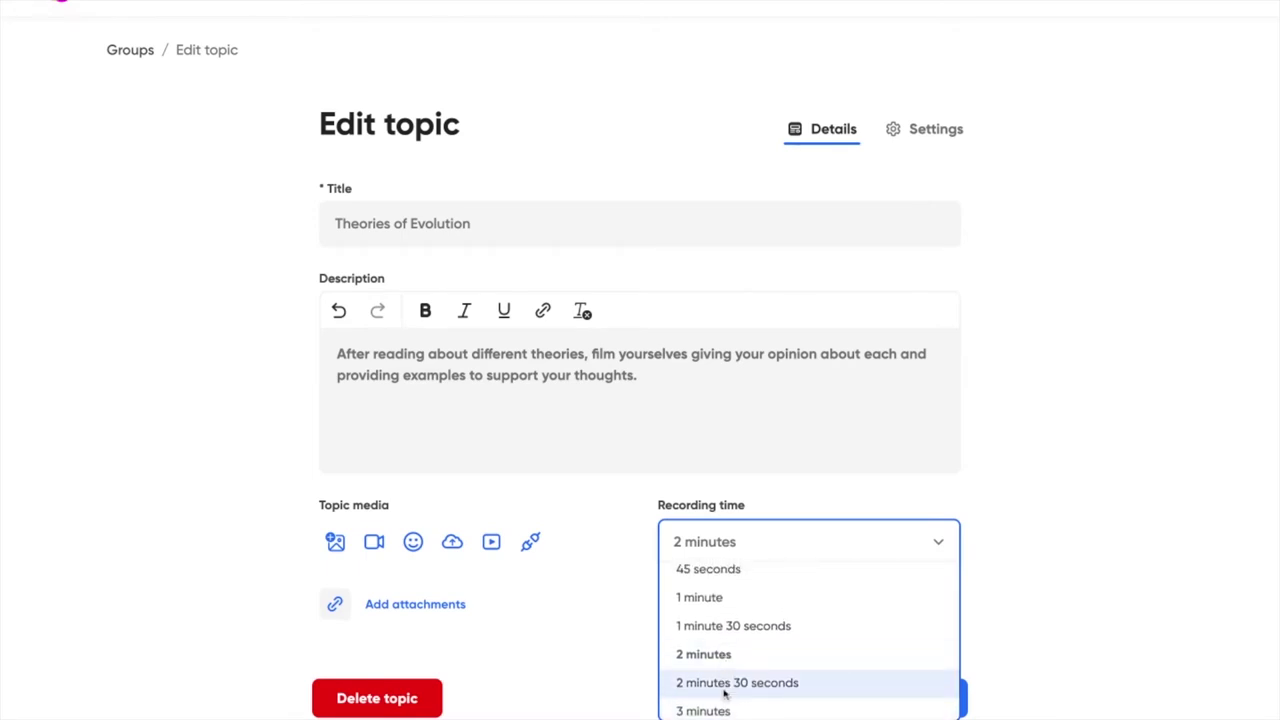
{"action": "left_click", "coordinate": [718, 660]}
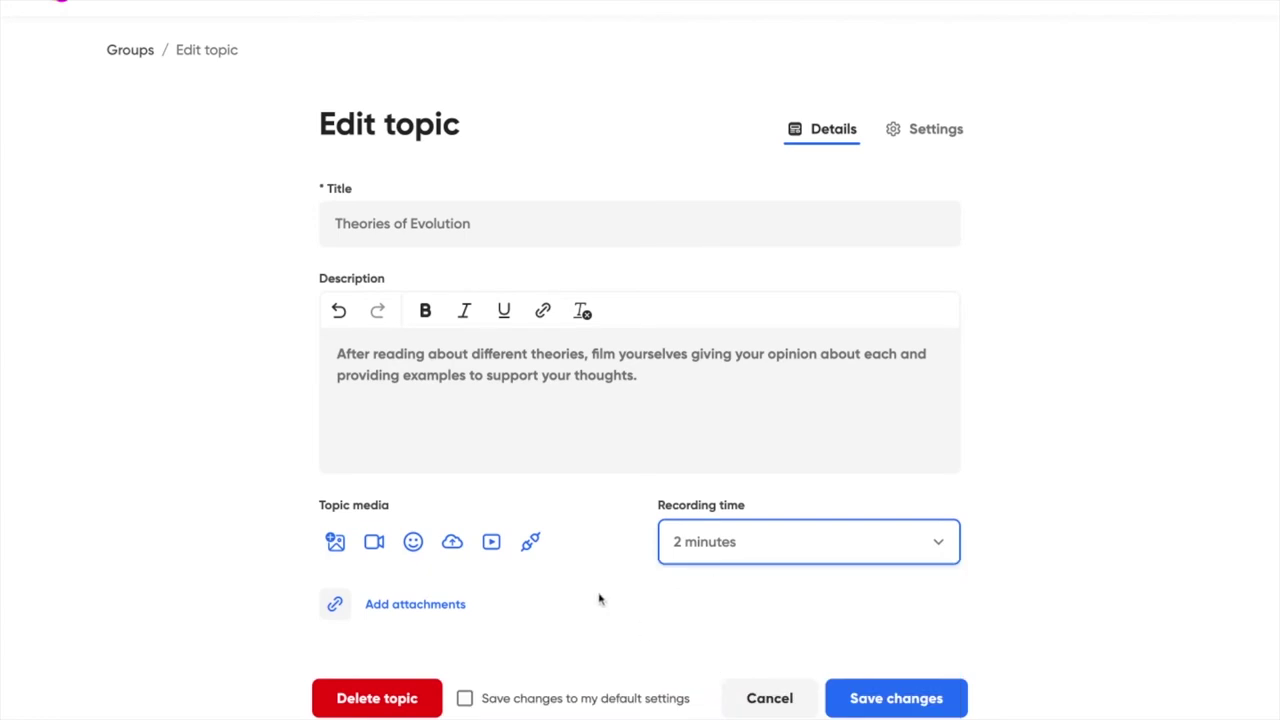
Step: Look at the image import and video recording options for the topic media without adding either
{"action": "scroll", "coordinate": [360, 578], "scroll_direction": "down", "scroll_amount": 1}
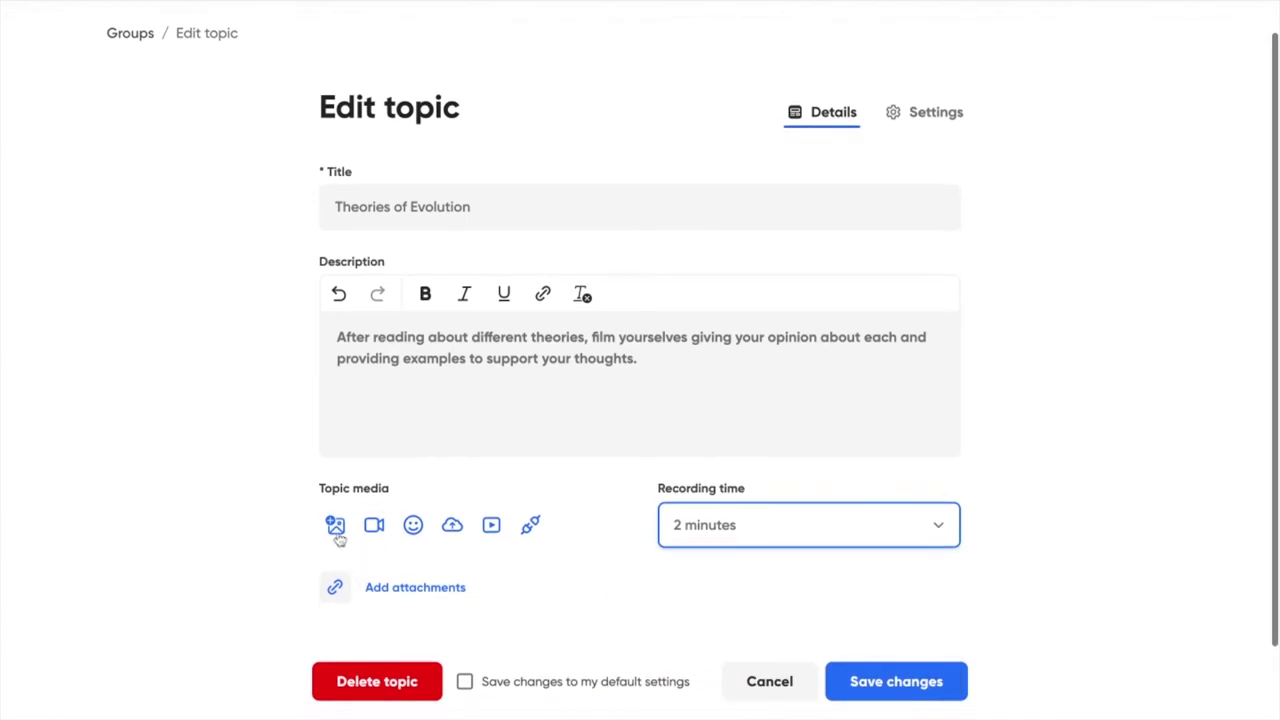
{"action": "left_click", "coordinate": [336, 528]}
{"action": "left_click", "coordinate": [764, 366]}
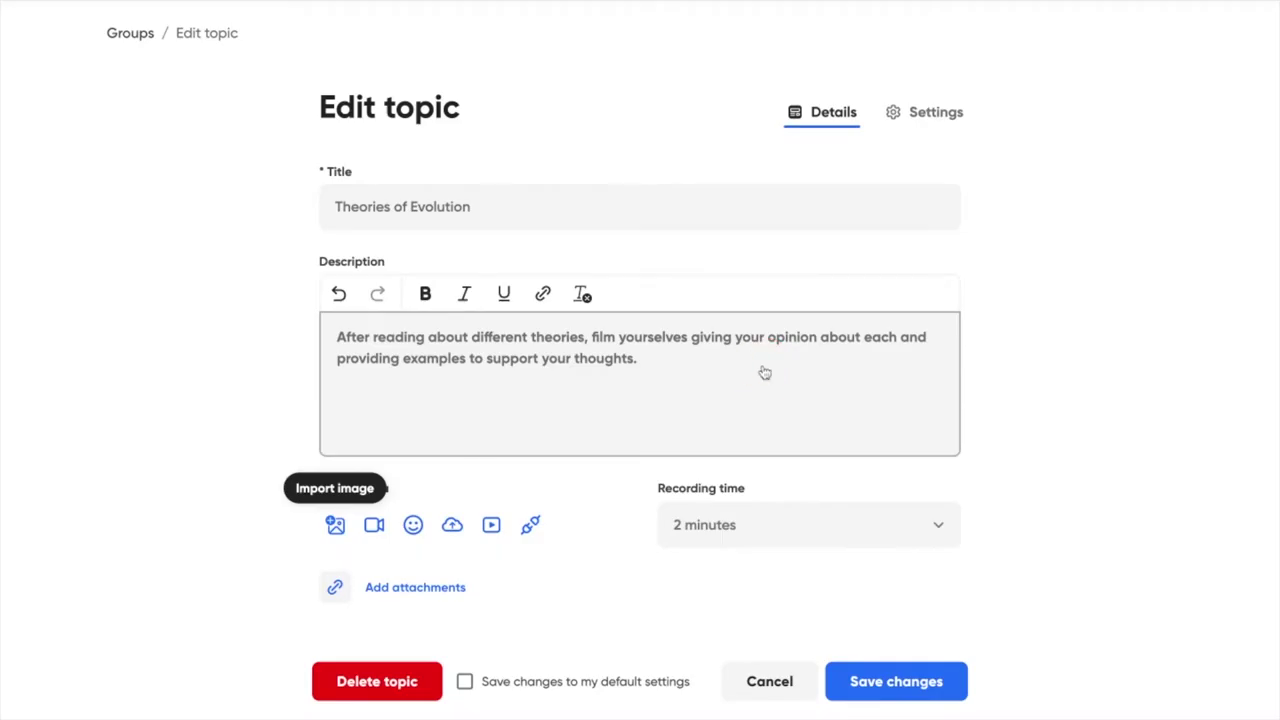
{"action": "left_click", "coordinate": [371, 528]}
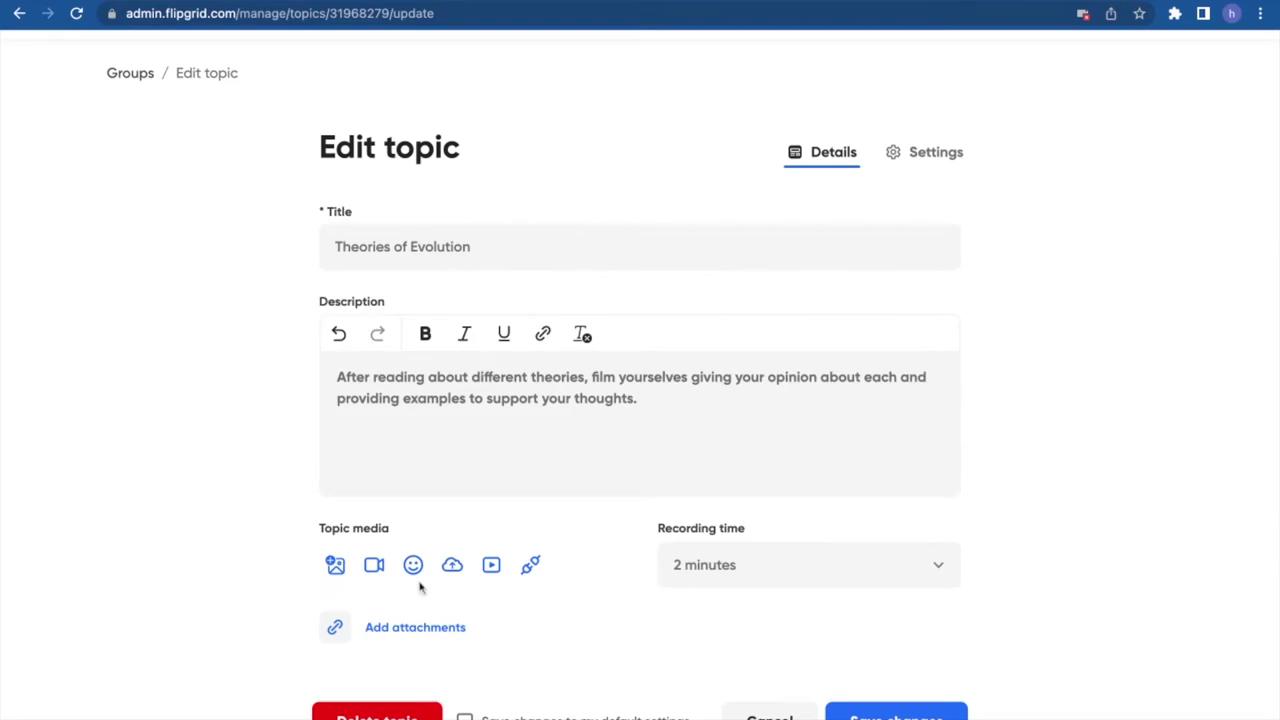
Step: Browse the sticker categories and add the green tree from Emojis as the topic media
{"action": "left_click", "coordinate": [413, 570]}
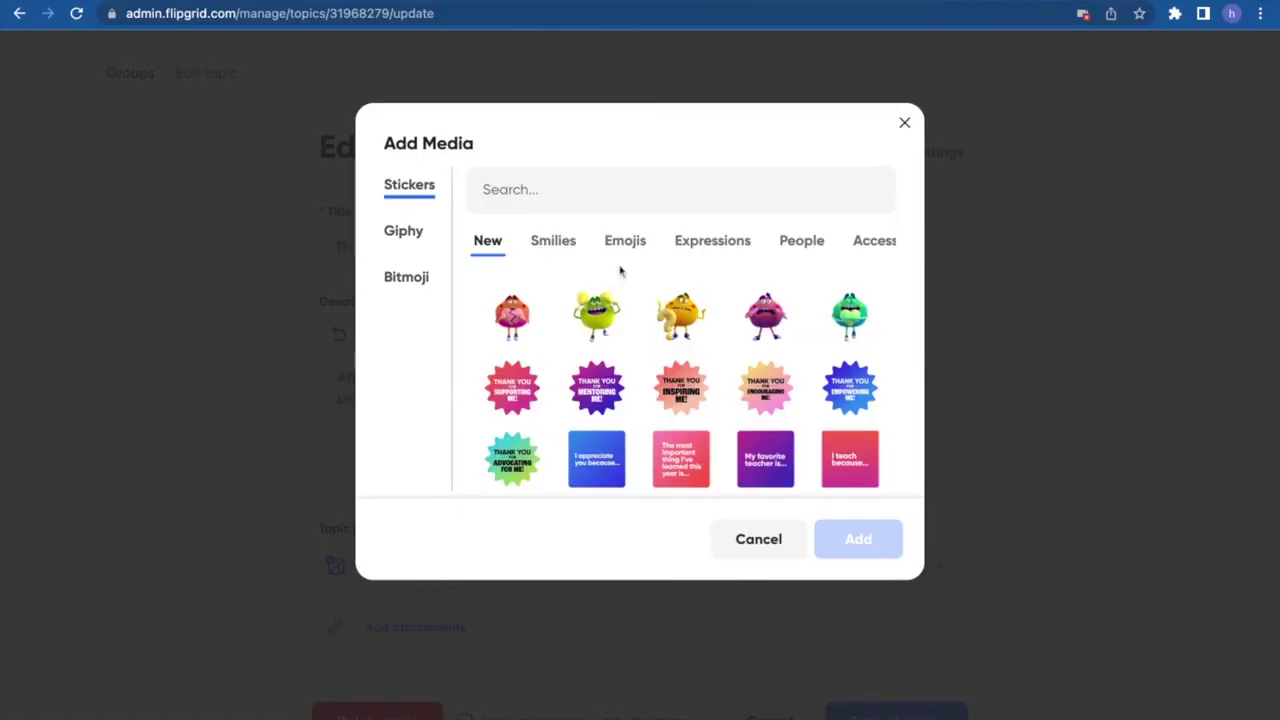
{"action": "left_click", "coordinate": [697, 252]}
{"action": "left_click", "coordinate": [811, 245]}
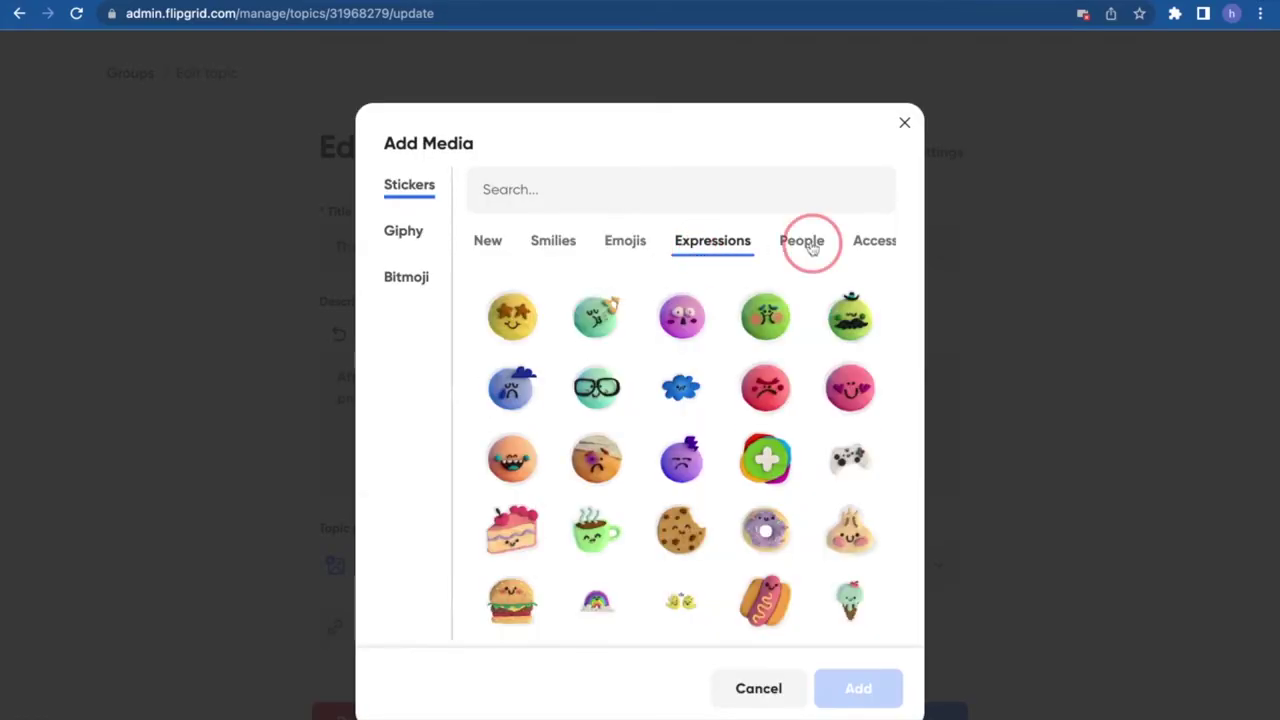
{"action": "left_click", "coordinate": [616, 246]}
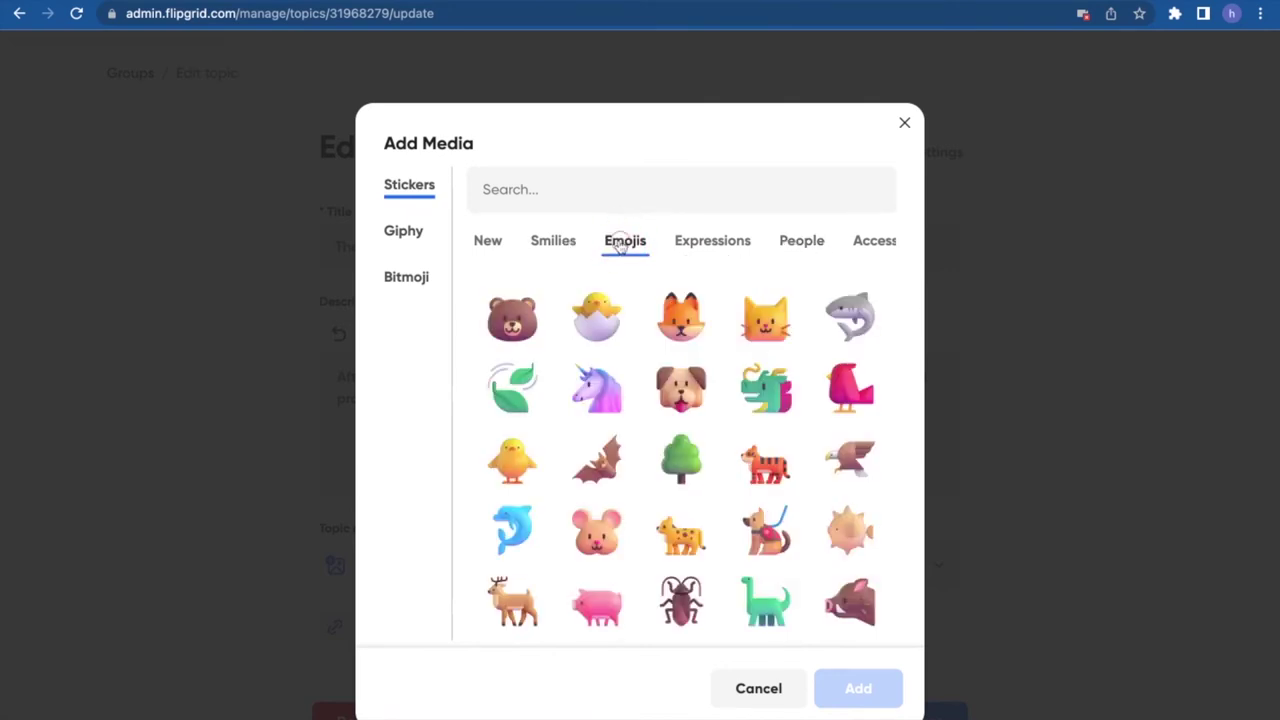
{"action": "left_click", "coordinate": [685, 457]}
{"action": "left_click", "coordinate": [857, 688]}
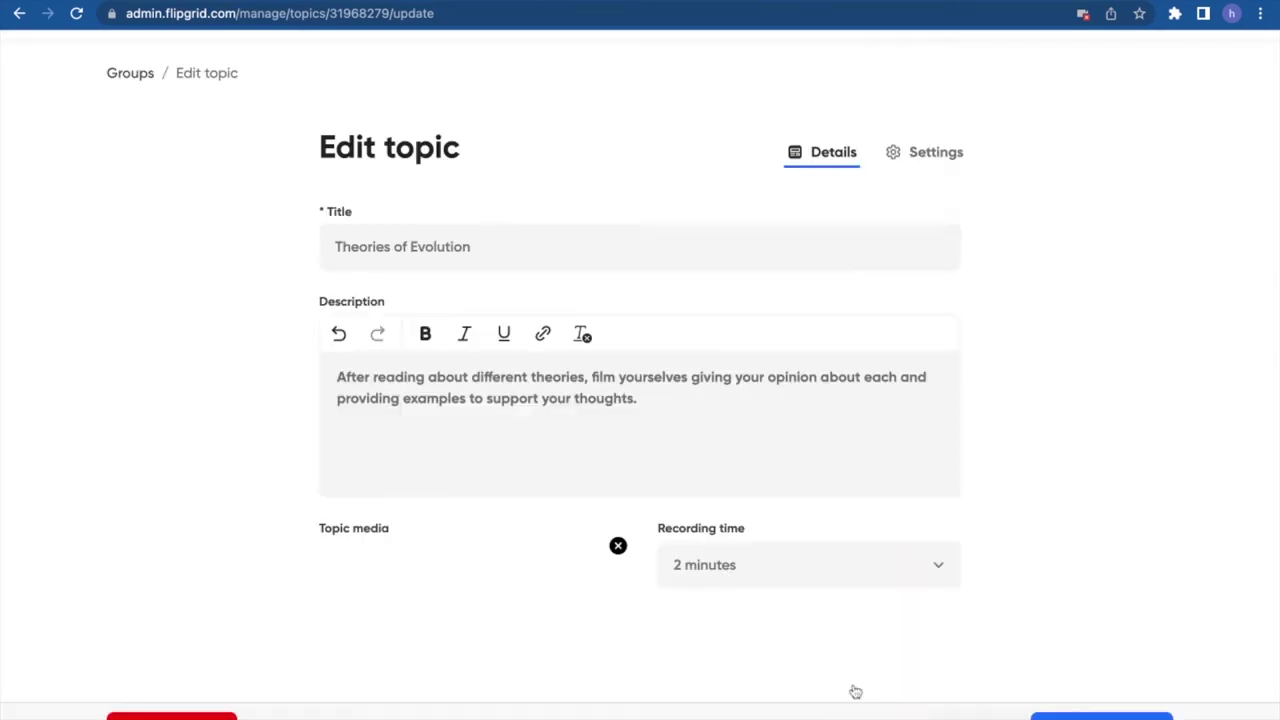
Step: Remove the green tree sticker from the Theories of Evolution topic media
{"action": "scroll", "coordinate": [706, 521], "scroll_direction": "down", "scroll_amount": 2}
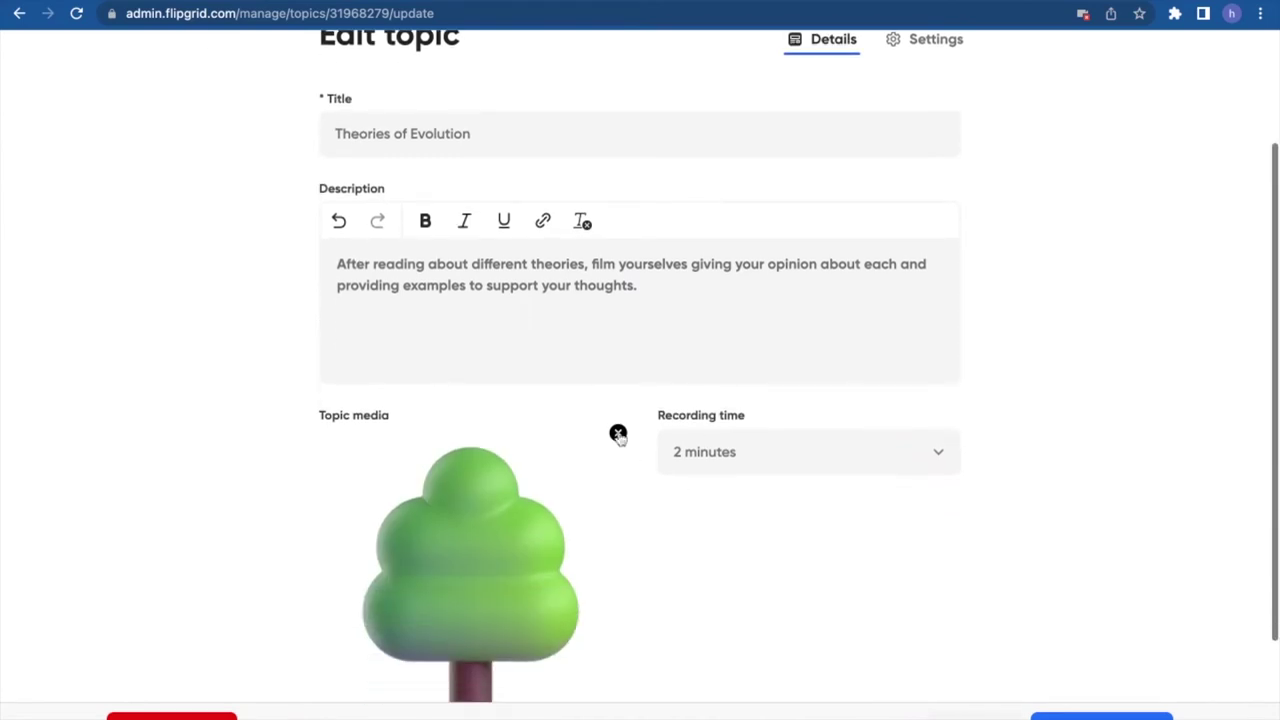
{"action": "left_click", "coordinate": [617, 433]}
{"action": "left_click", "coordinate": [765, 258]}
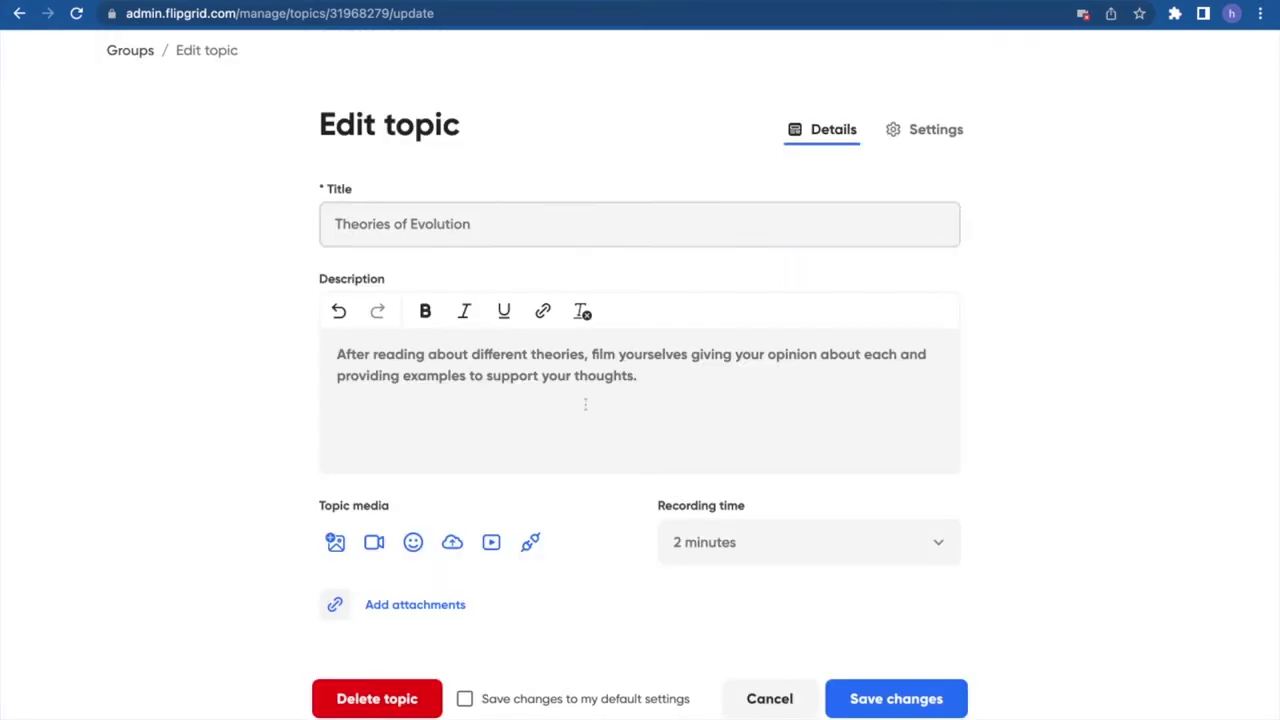
Step: Check the Vimeo or YouTube media option without adding a link, and save the topic changes
{"action": "left_click", "coordinate": [492, 544]}
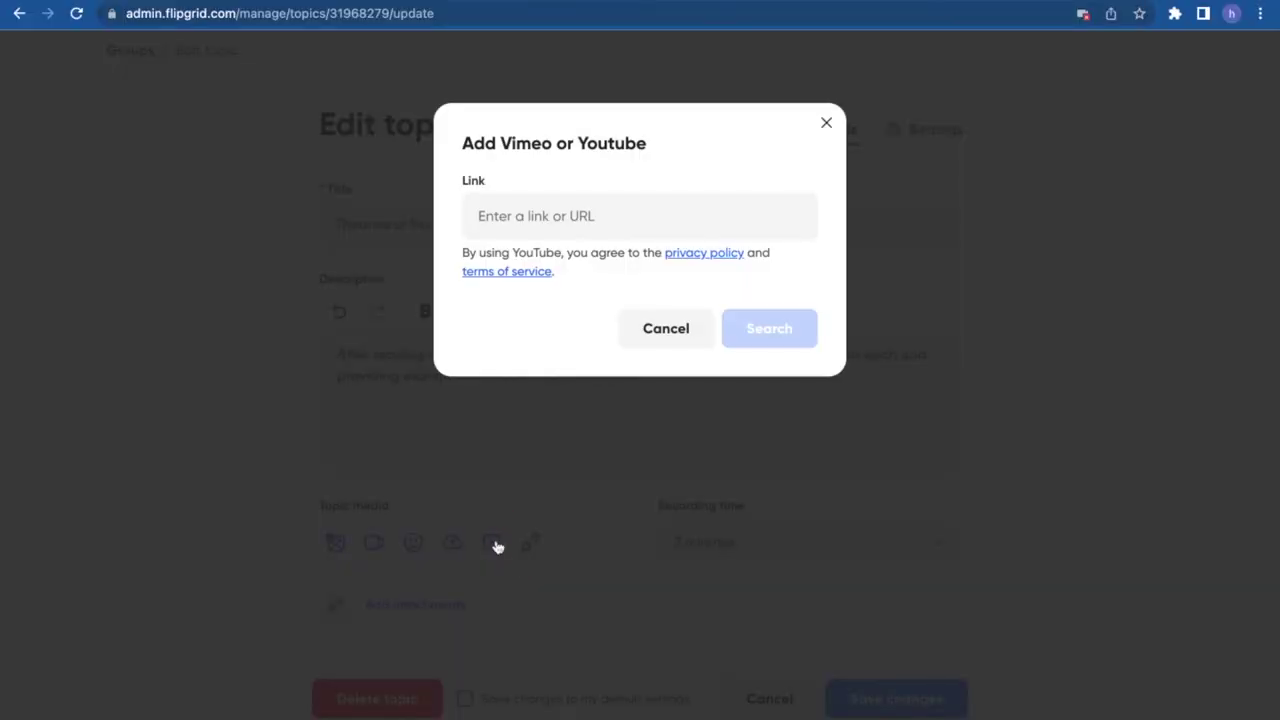
{"action": "left_click", "coordinate": [664, 328]}
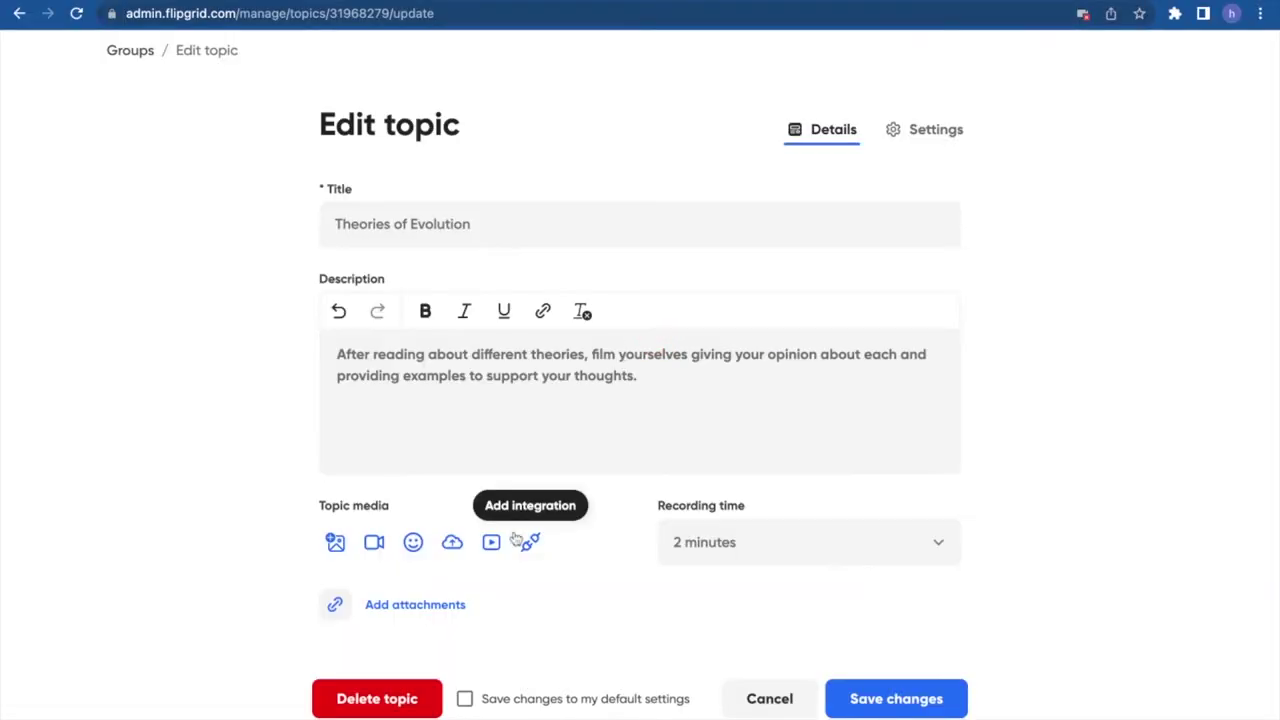
{"action": "scroll", "coordinate": [516, 540], "scroll_direction": "down", "scroll_amount": 1}
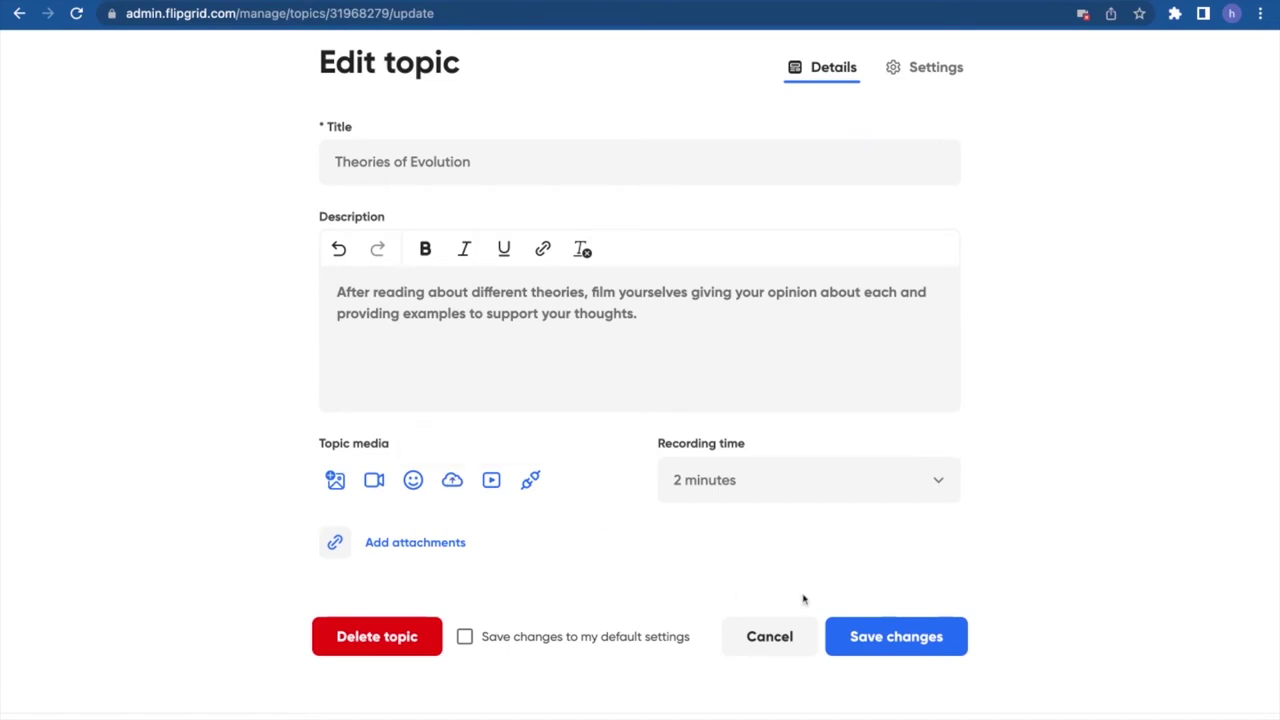
{"action": "left_click", "coordinate": [908, 652]}
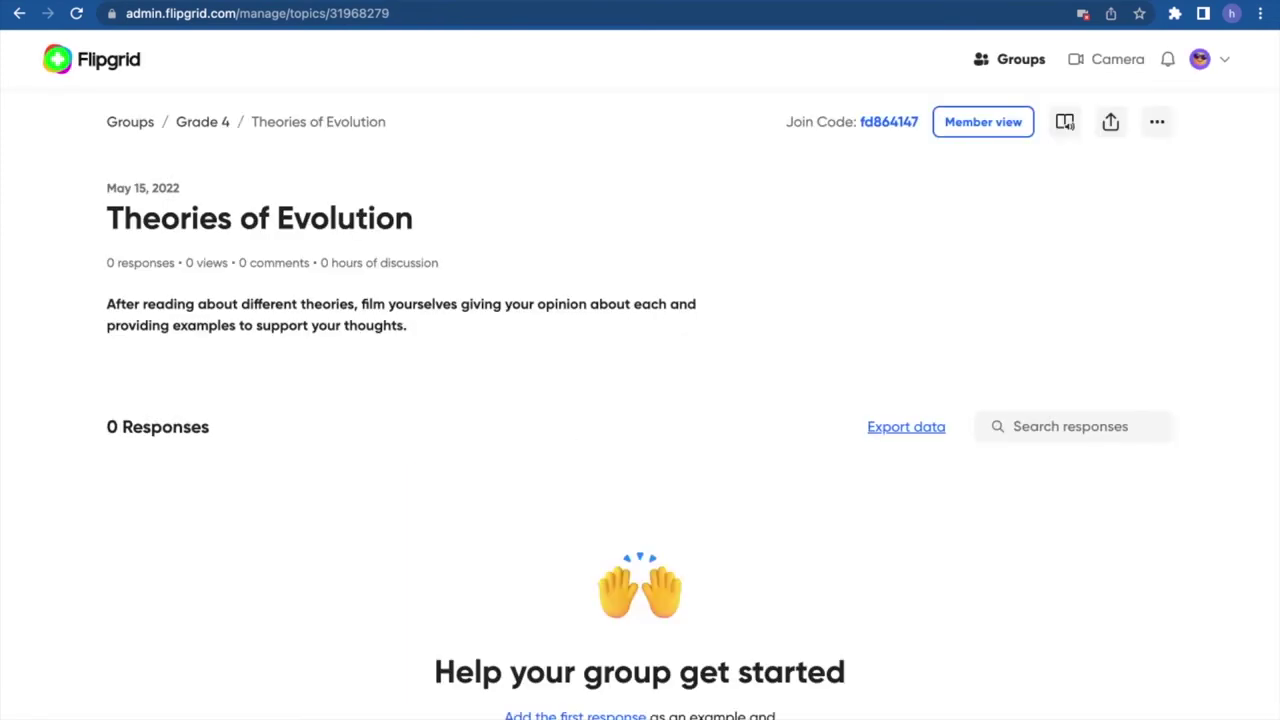
Step: Review the management options of the Theories of Evolution topic and copy its share link
{"action": "scroll", "coordinate": [815, 653], "scroll_direction": "down", "scroll_amount": 1}
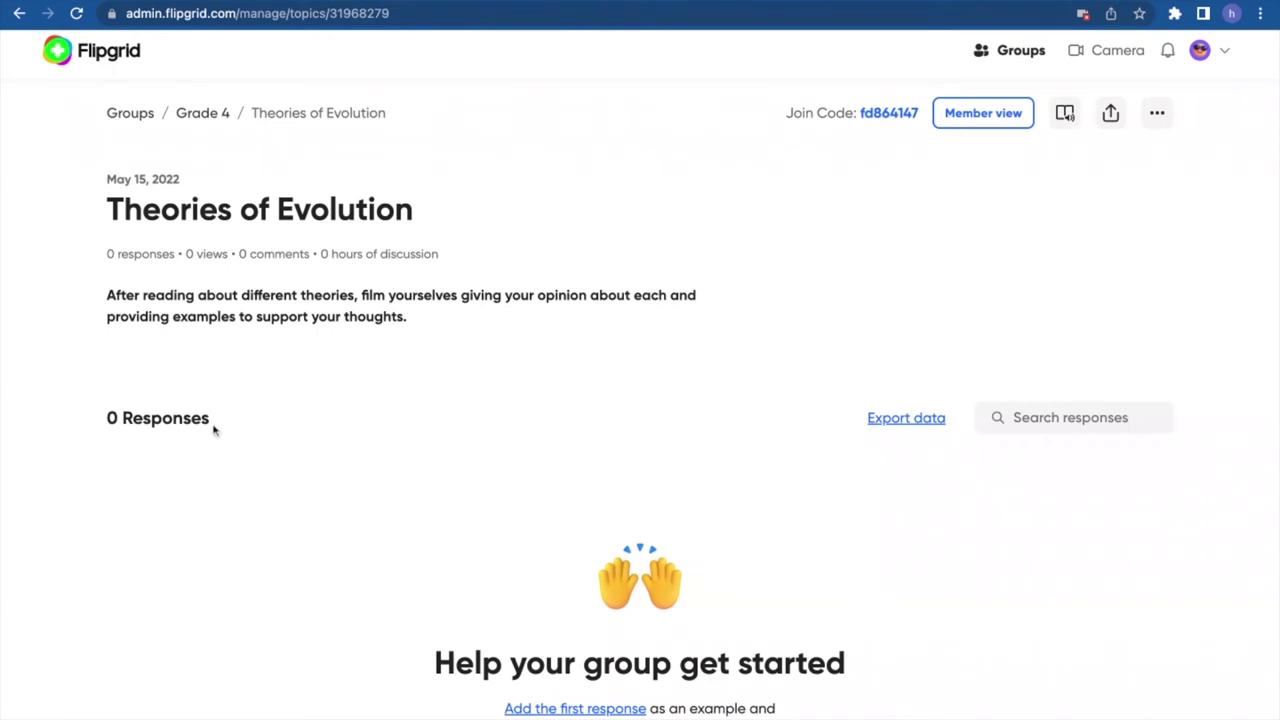
{"action": "left_click", "coordinate": [1157, 113]}
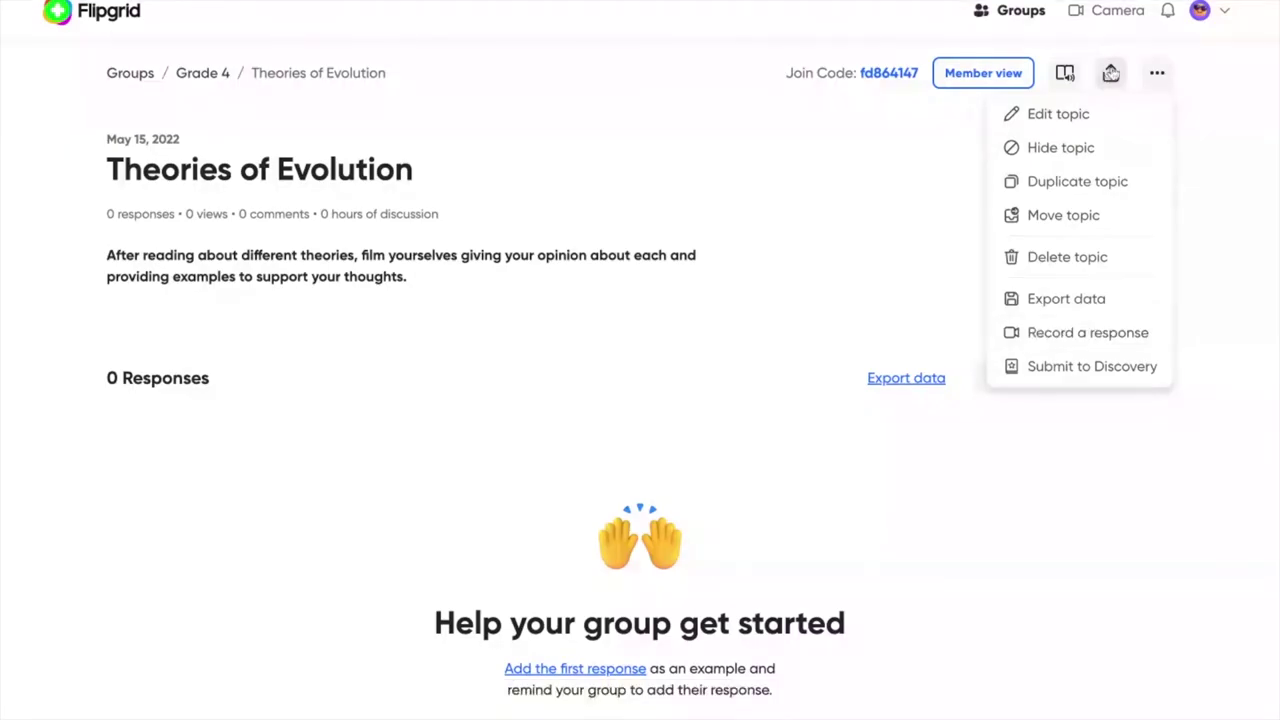
{"action": "left_click", "coordinate": [1110, 112]}
{"action": "left_click", "coordinate": [759, 440]}
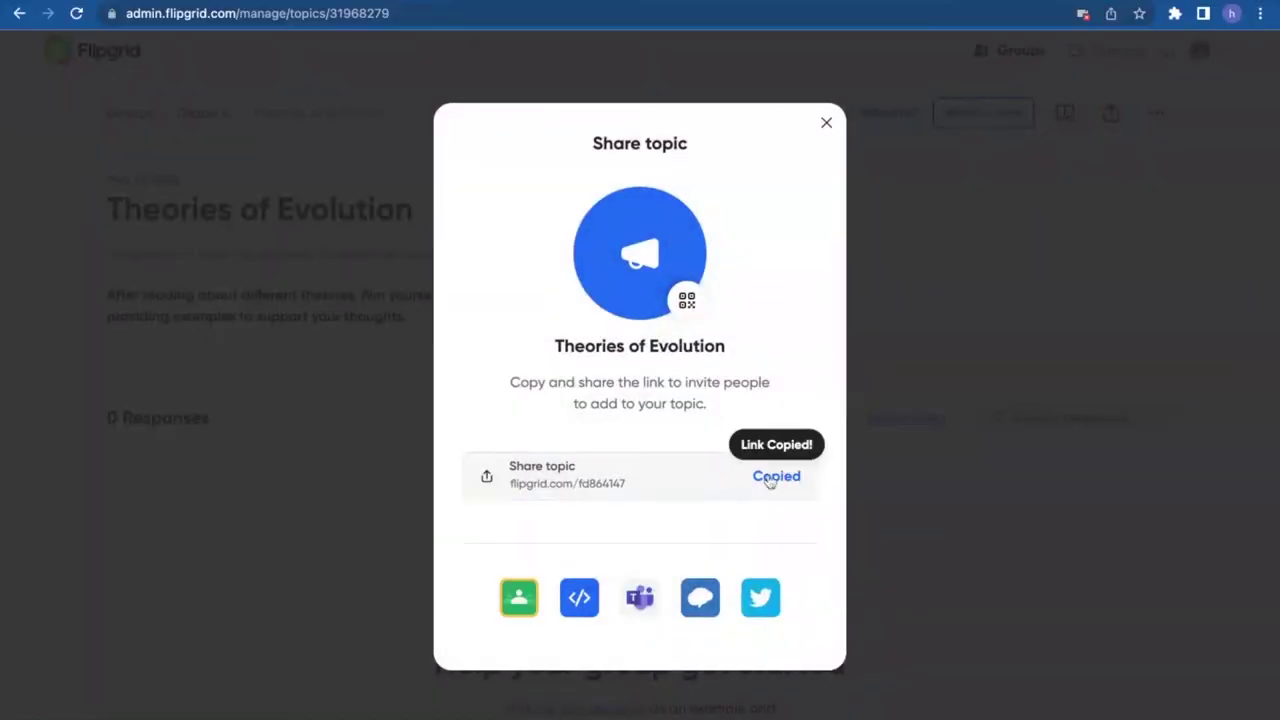
Step: Open the copied topic link in a new browser tab
{"action": "key", "text": "ctrl+t"}
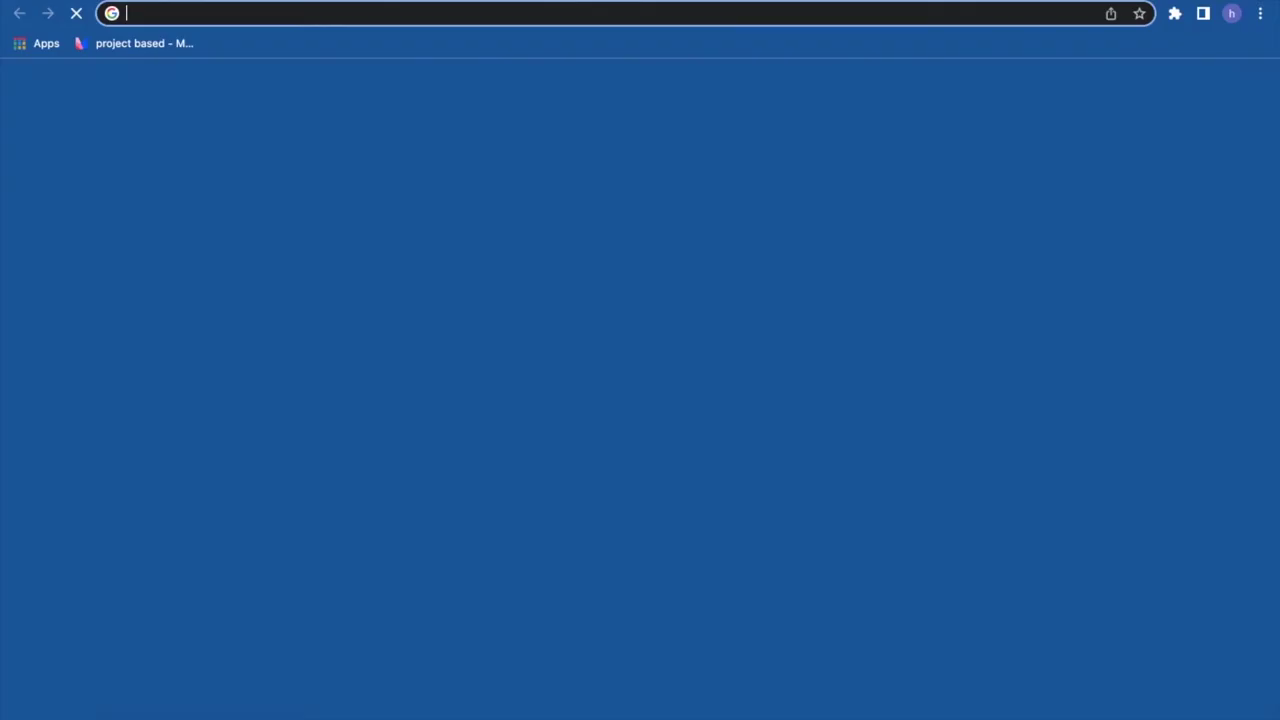
{"action": "key", "text": "ctrl+v"}
{"action": "key", "text": "Return"}
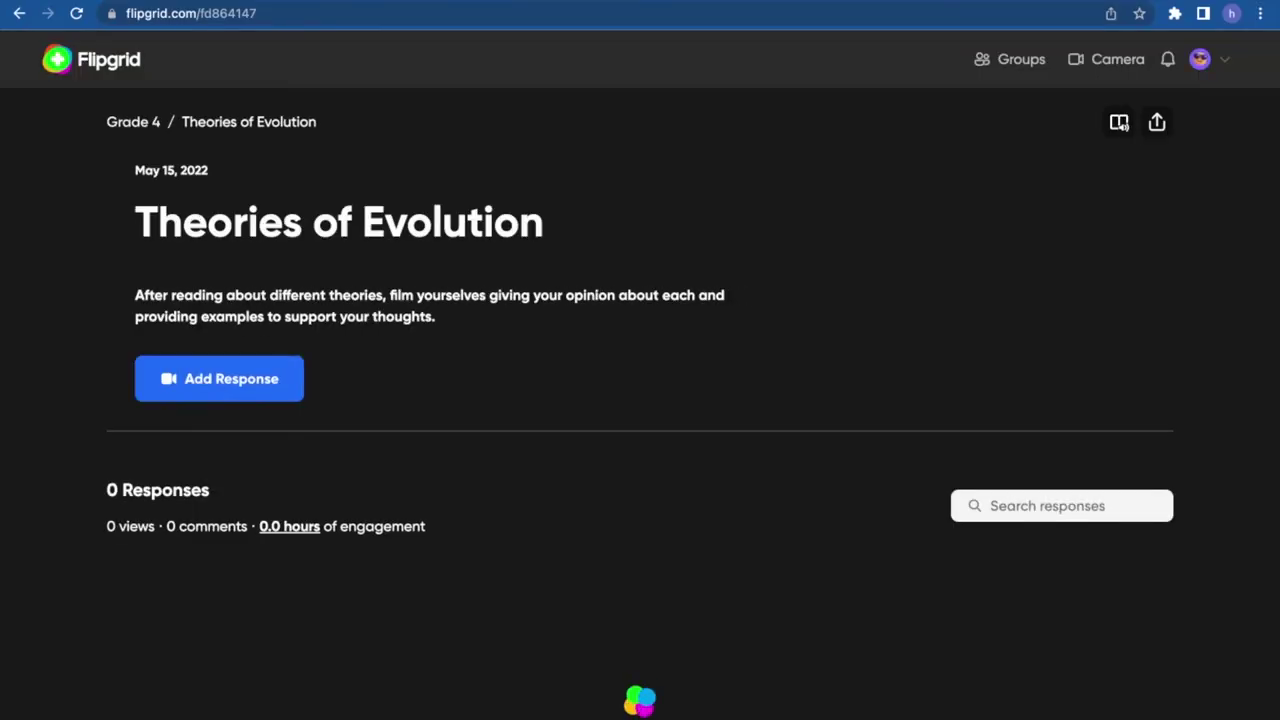
Step: Highlight the topic description in the student view, try to add a response, and close the camera screen
{"action": "left_click_drag", "start_coordinate": [134, 254], "coordinate": [483, 294]}
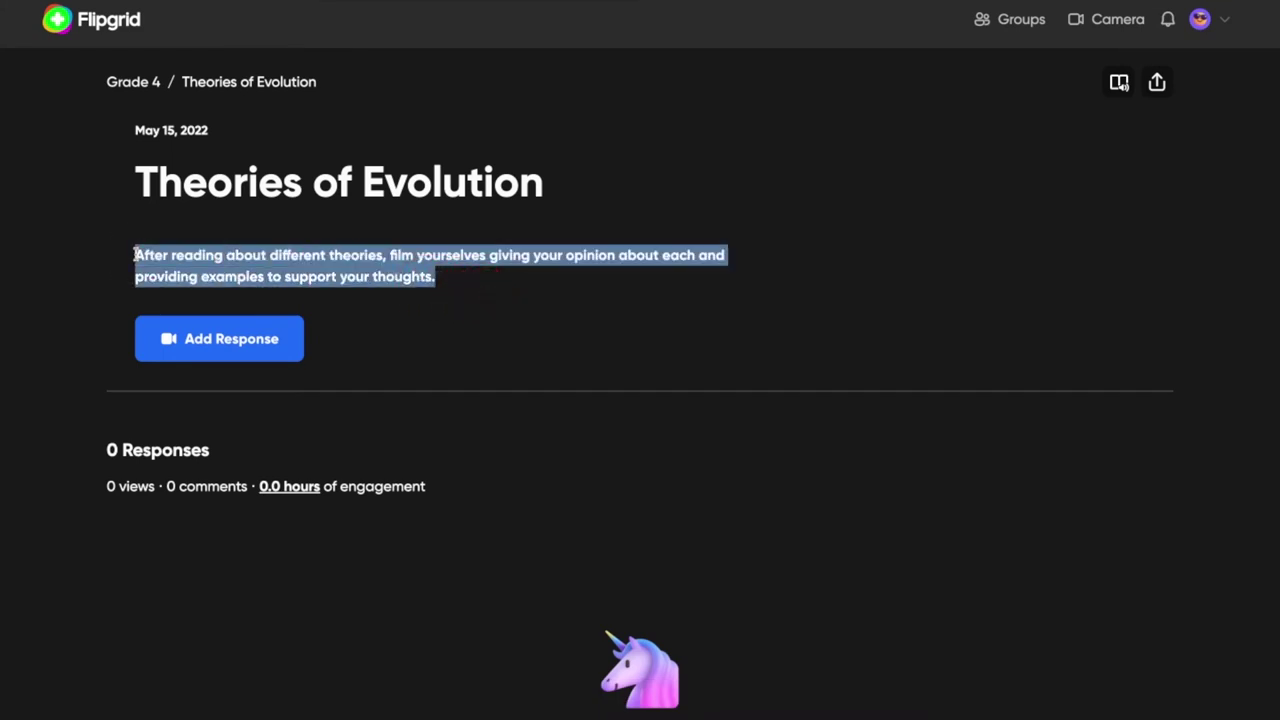
{"action": "left_click", "coordinate": [250, 348]}
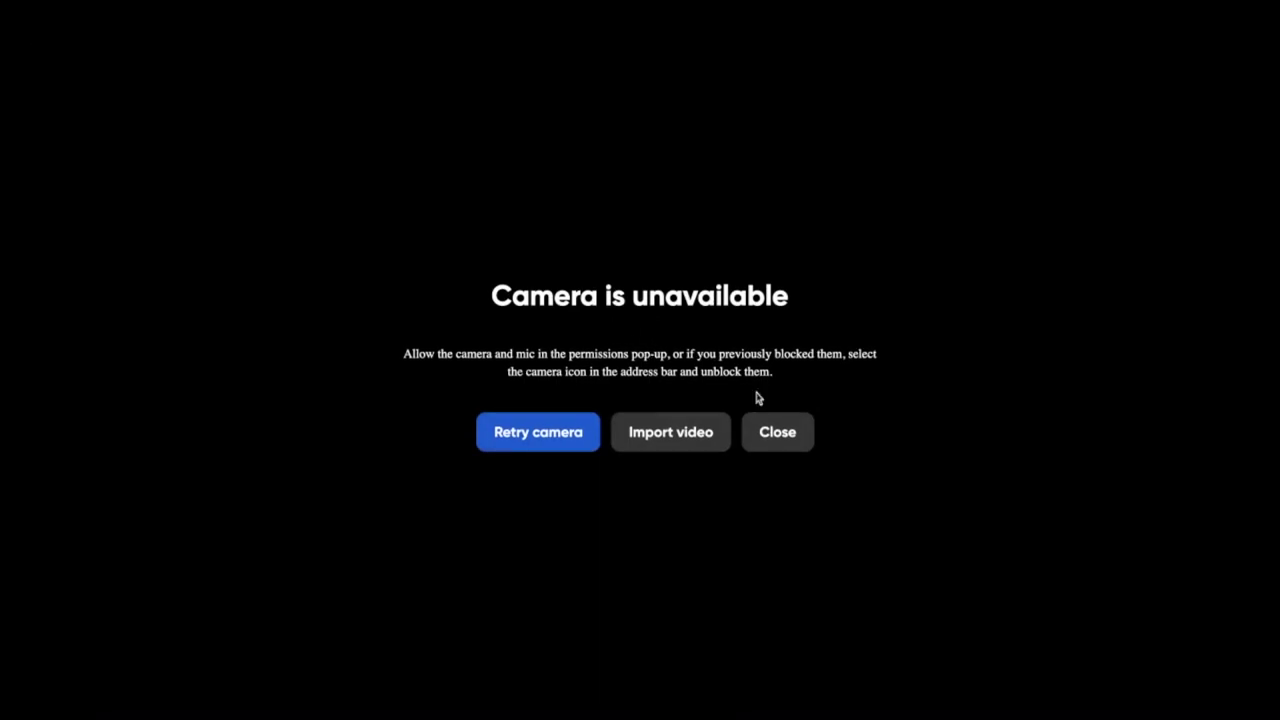
{"action": "left_click", "coordinate": [771, 428]}
{"action": "scroll", "coordinate": [474, 429], "scroll_direction": "down", "scroll_amount": 1}
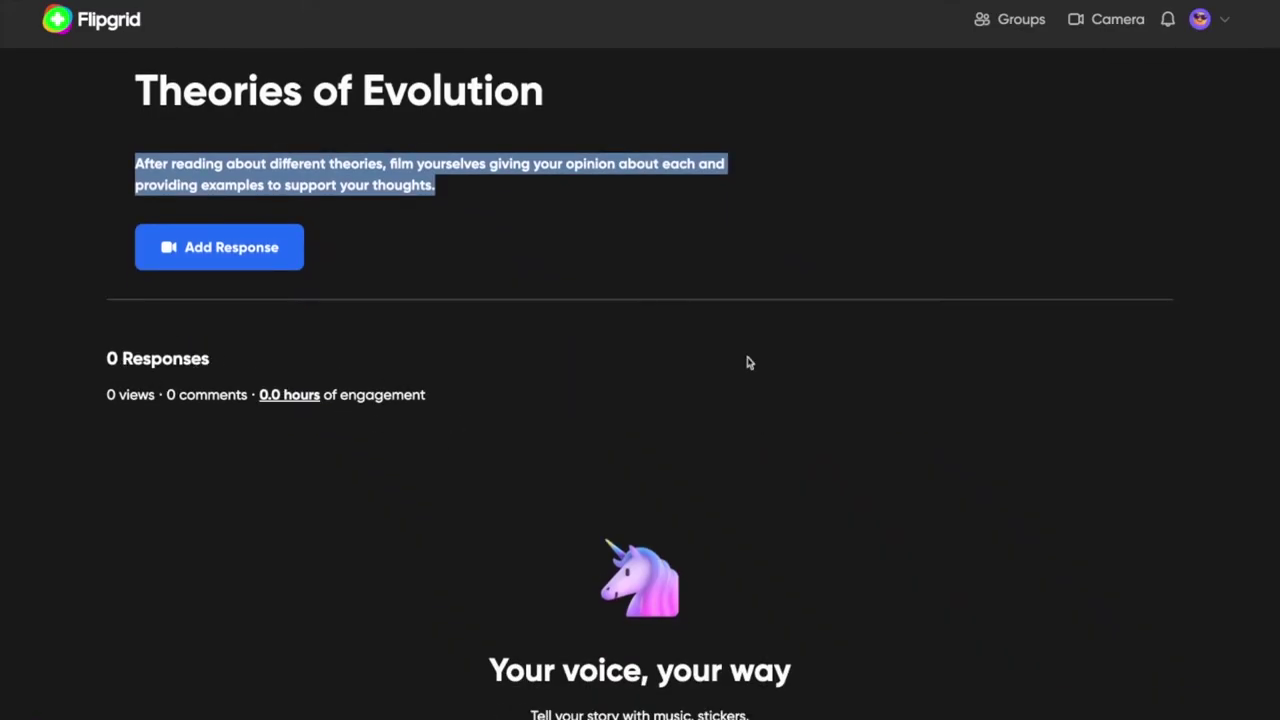
{"action": "scroll", "coordinate": [748, 362], "scroll_direction": "up", "scroll_amount": 1}
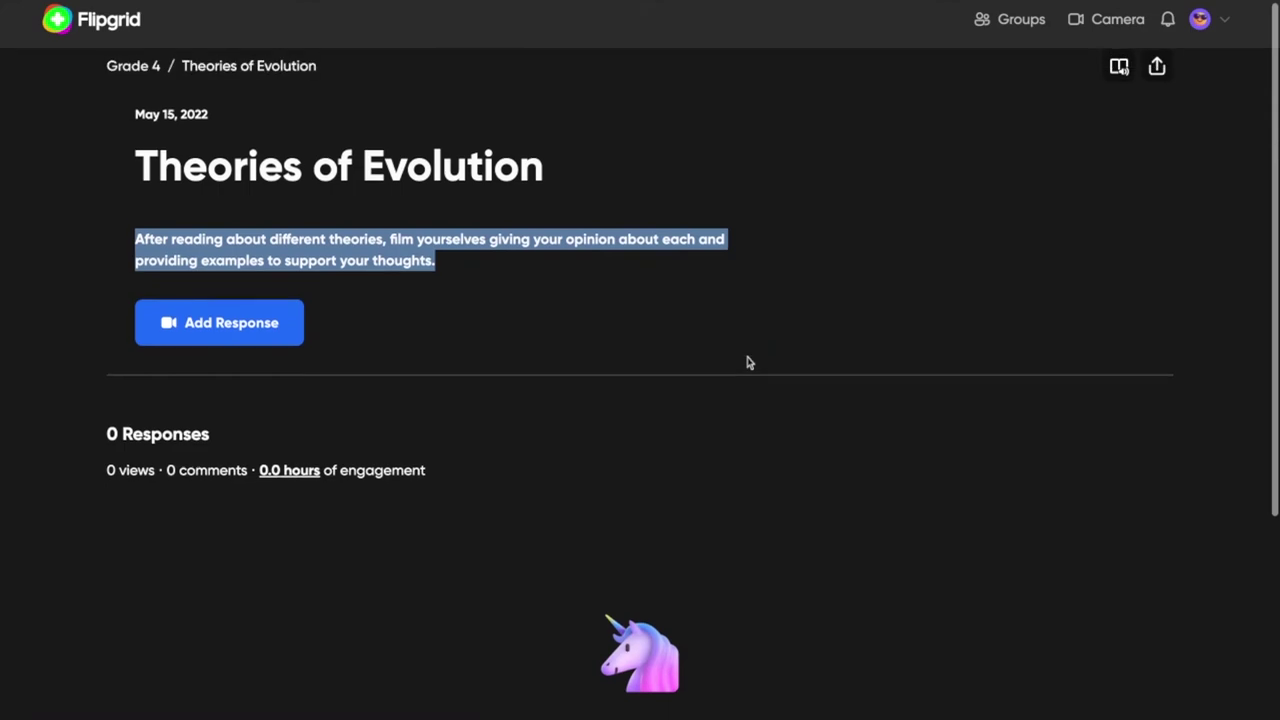
Step: Return to the groups overview, open the Discovery library and browse its featured topics, subjects and partners
{"action": "left_click", "coordinate": [1003, 18]}
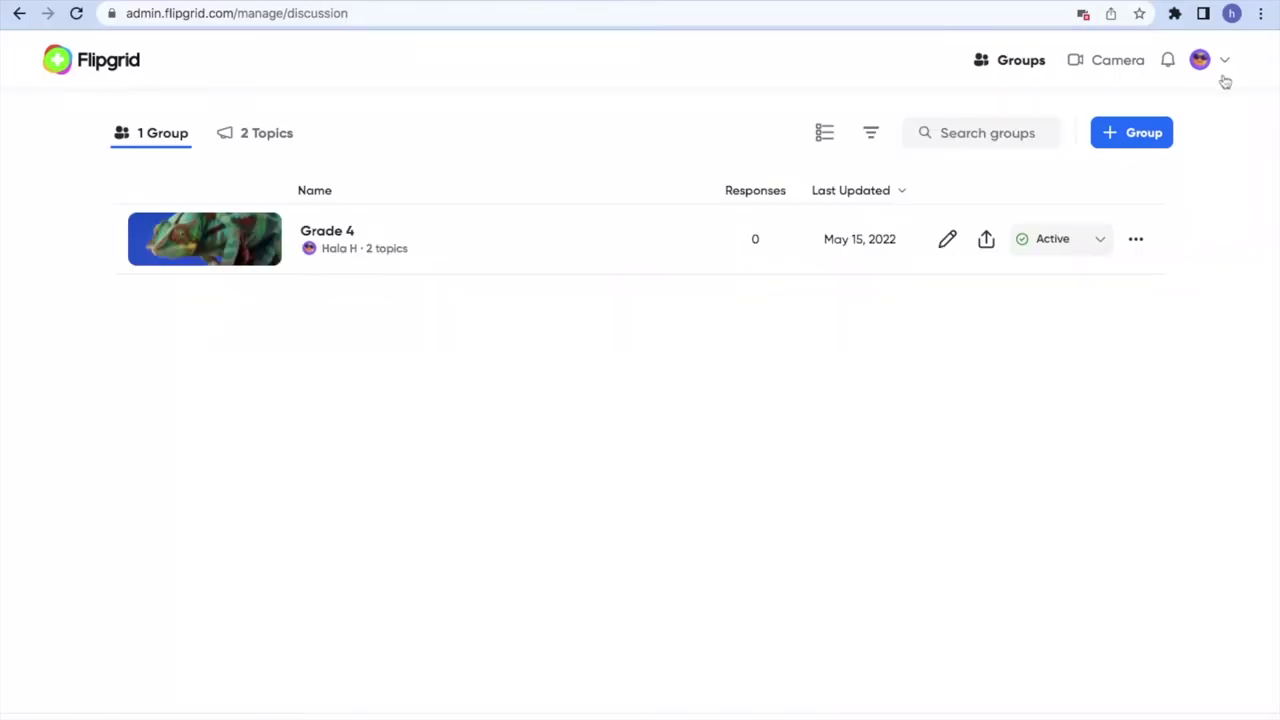
{"action": "left_click", "coordinate": [1223, 62]}
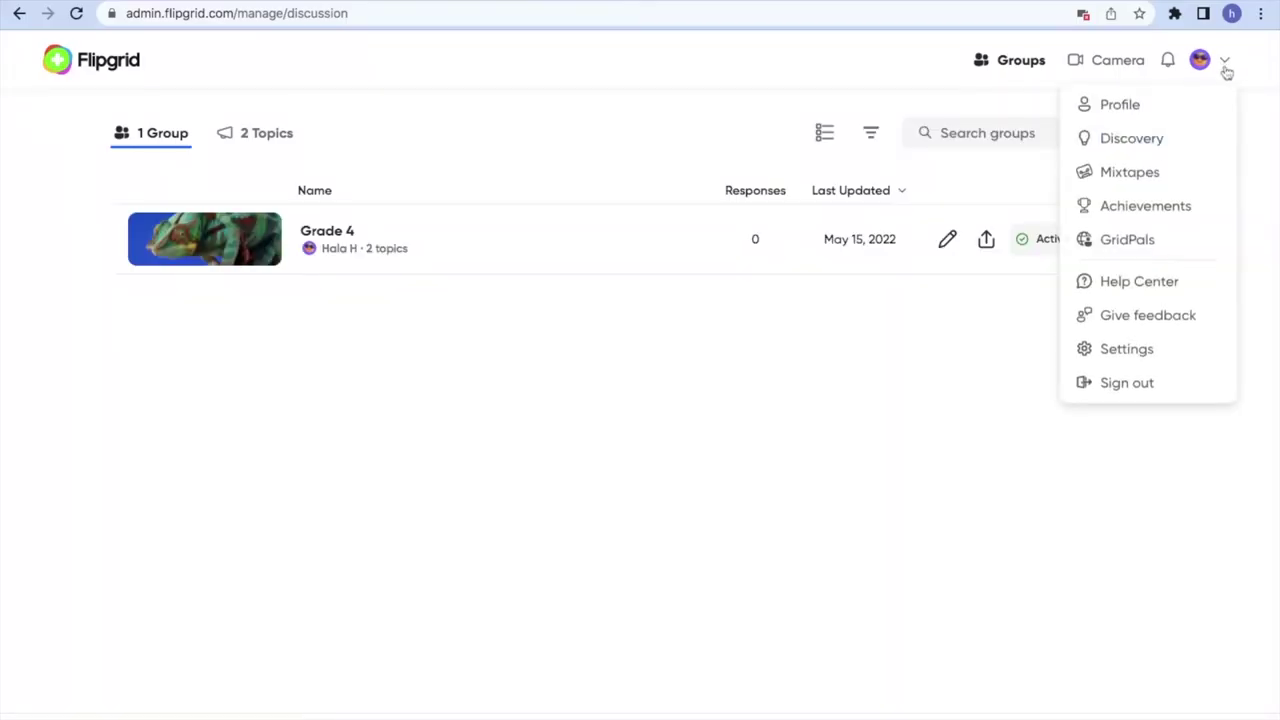
{"action": "left_click", "coordinate": [1129, 138]}
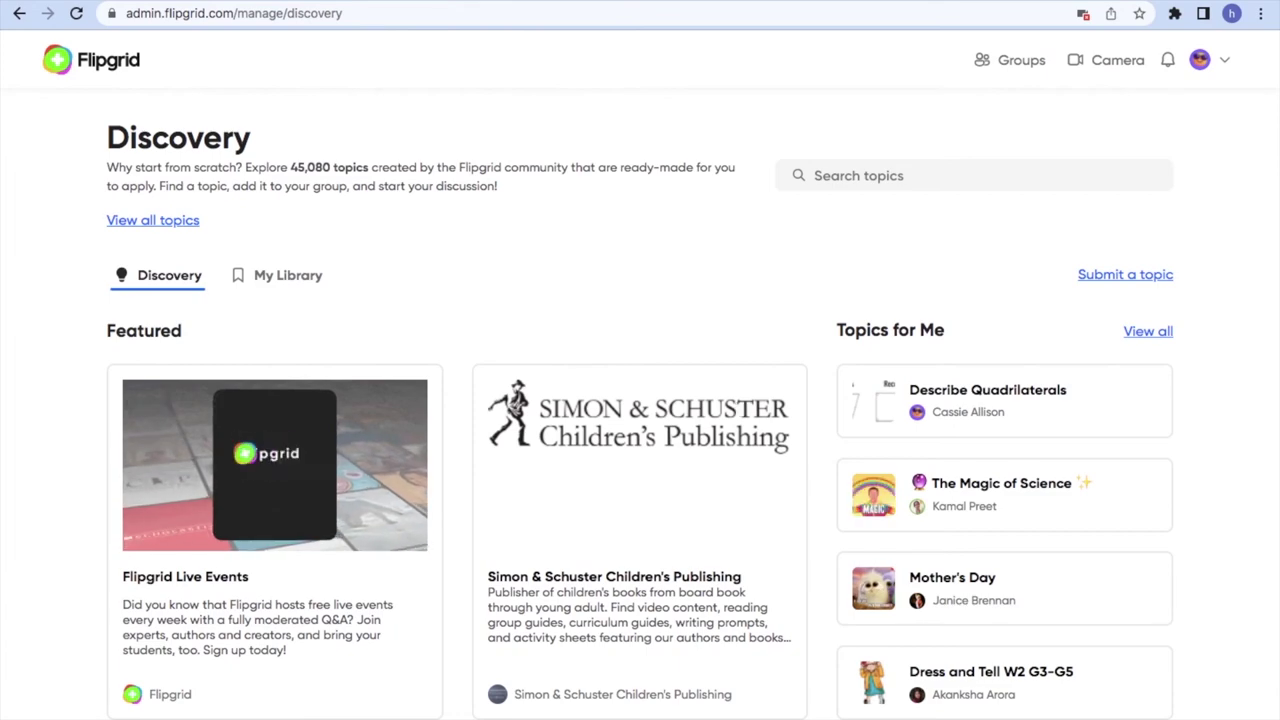
{"action": "scroll", "coordinate": [702, 520], "scroll_direction": "down", "scroll_amount": 5}
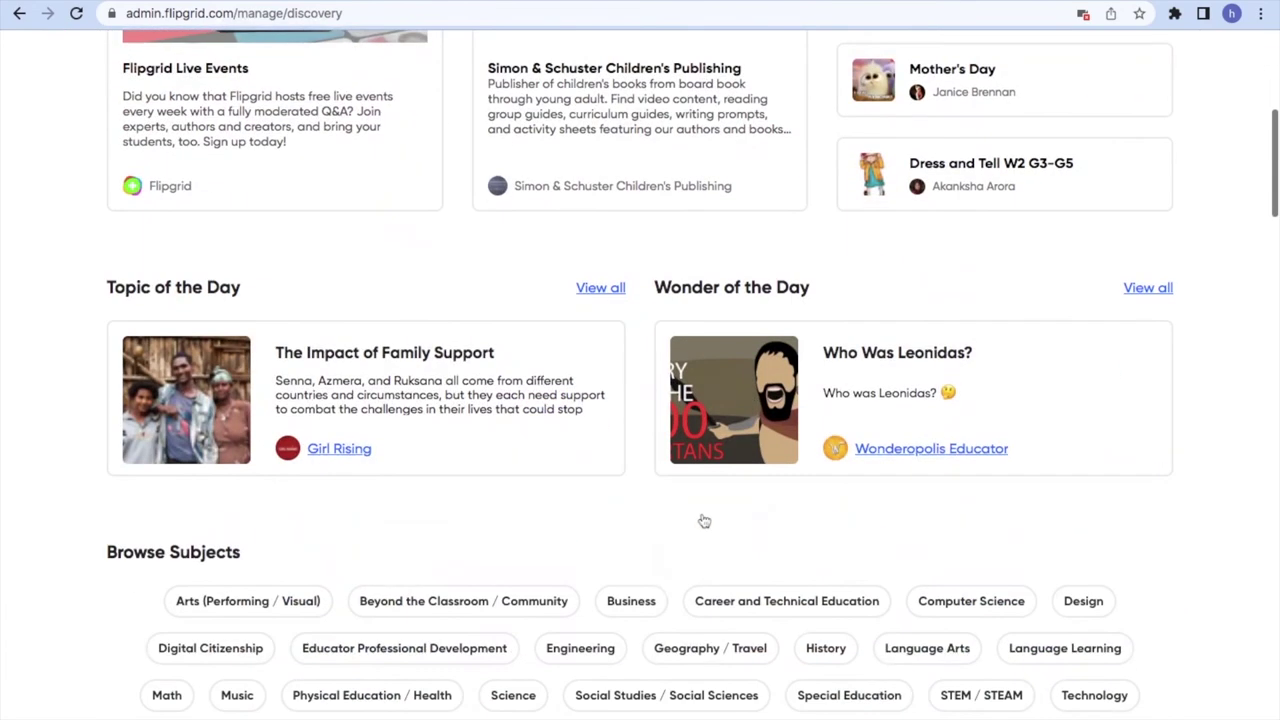
{"action": "scroll", "coordinate": [704, 520], "scroll_direction": "down", "scroll_amount": 5}
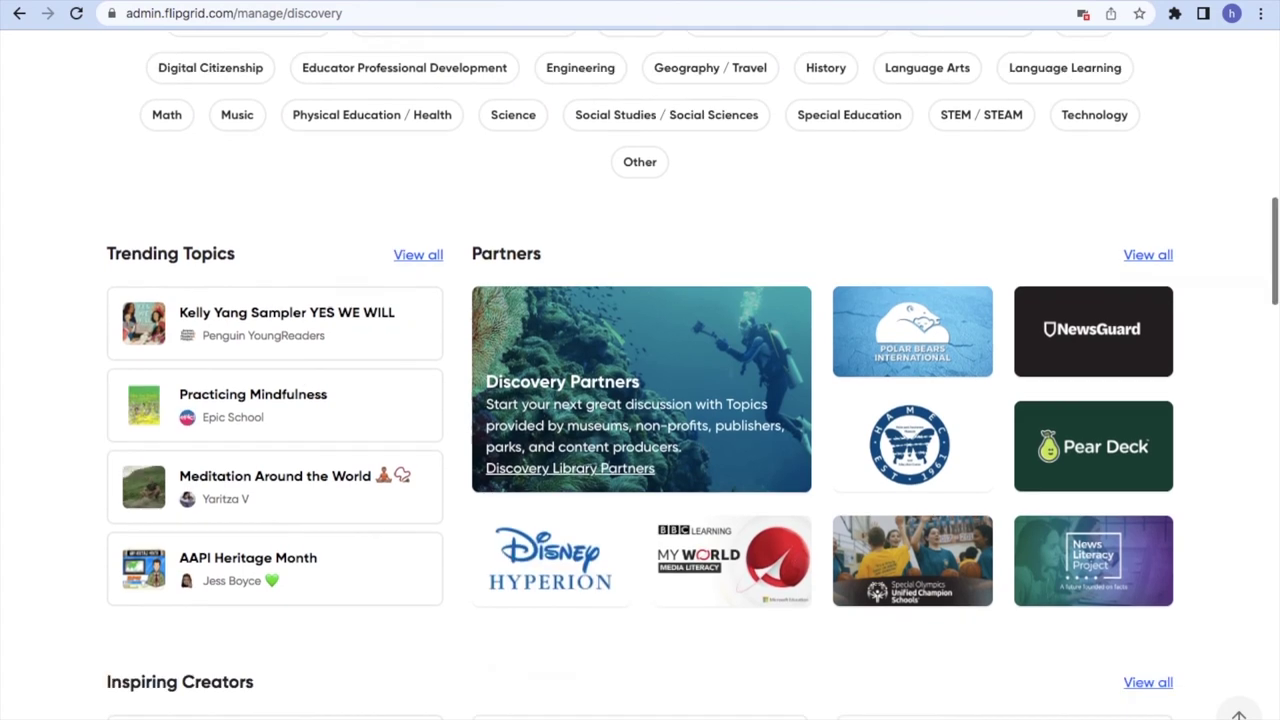
Step: Search the Discovery topics for "evolution" and look through the results
{"action": "scroll", "coordinate": [702, 520], "scroll_direction": "up", "scroll_amount": 15}
{"action": "left_click", "coordinate": [860, 175]}
{"action": "type", "text": "evolution"}
{"action": "key", "text": "Return"}
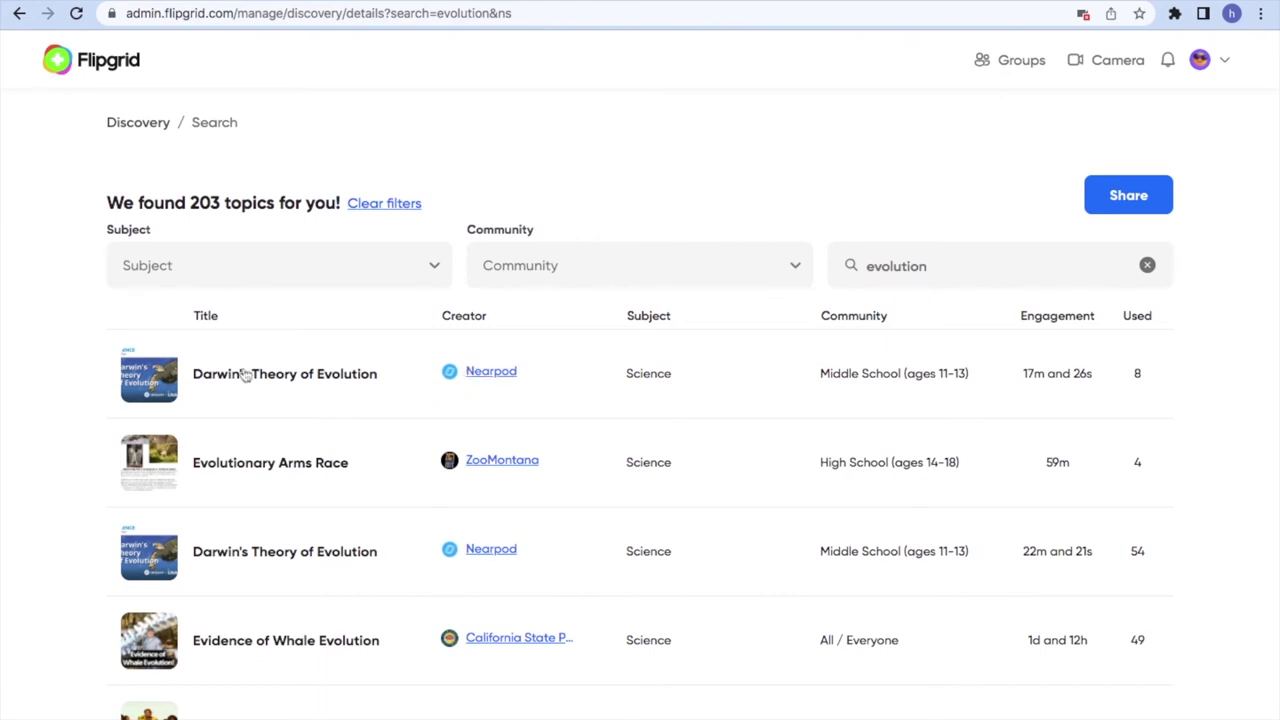
{"action": "scroll", "coordinate": [326, 480], "scroll_direction": "down", "scroll_amount": 3}
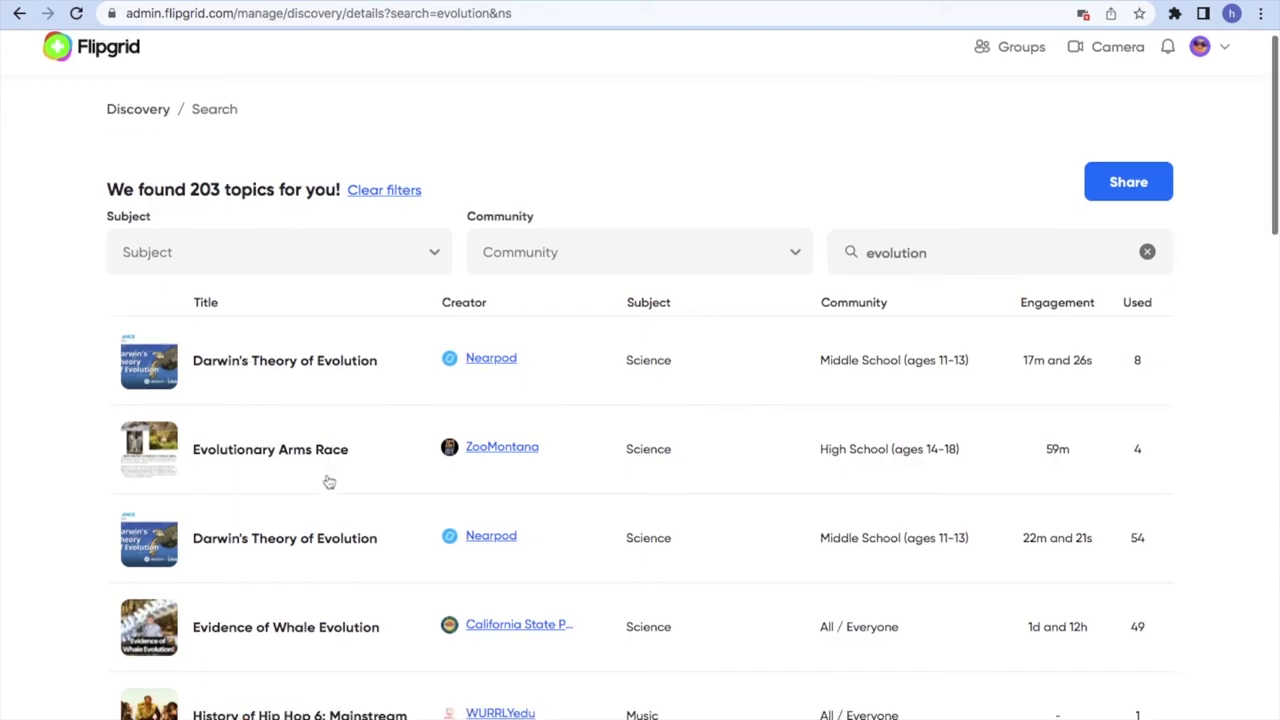
Step: Add Nearpod's first-listed Darwin's Theory of Evolution topic to the Grade 4 group and go to the topics list
{"action": "left_click", "coordinate": [304, 386]}
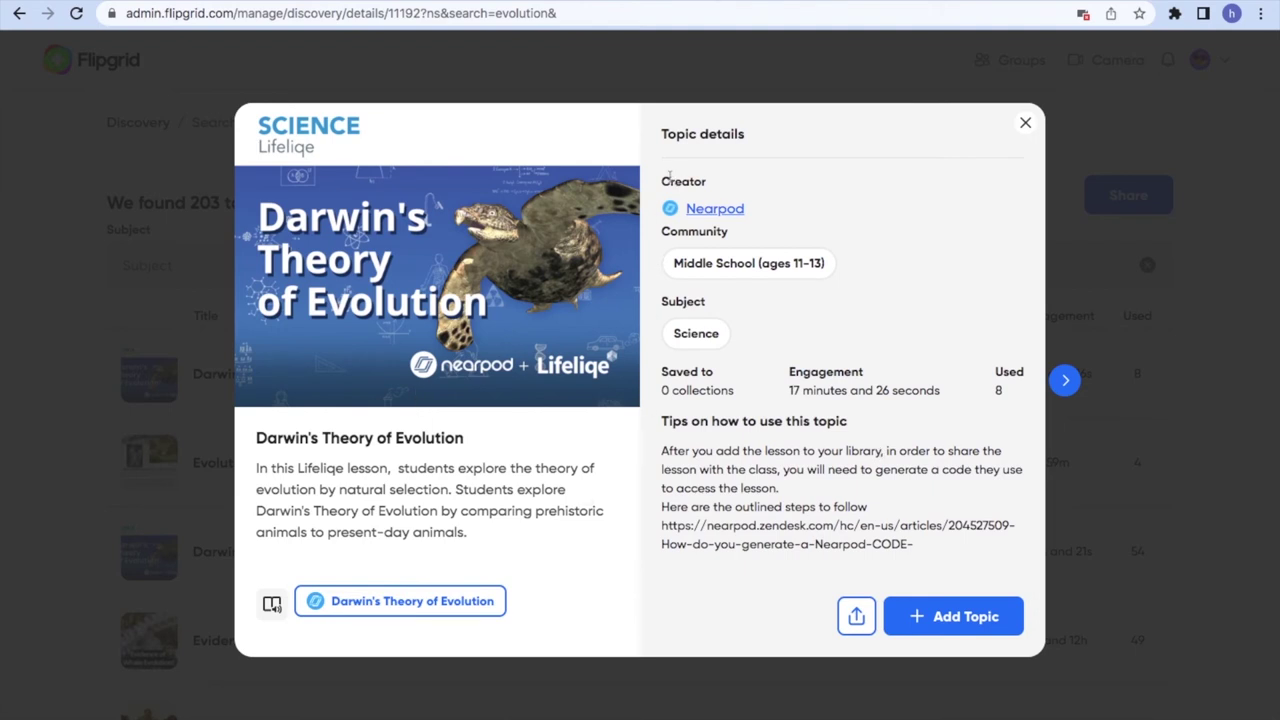
{"action": "left_click", "coordinate": [940, 620]}
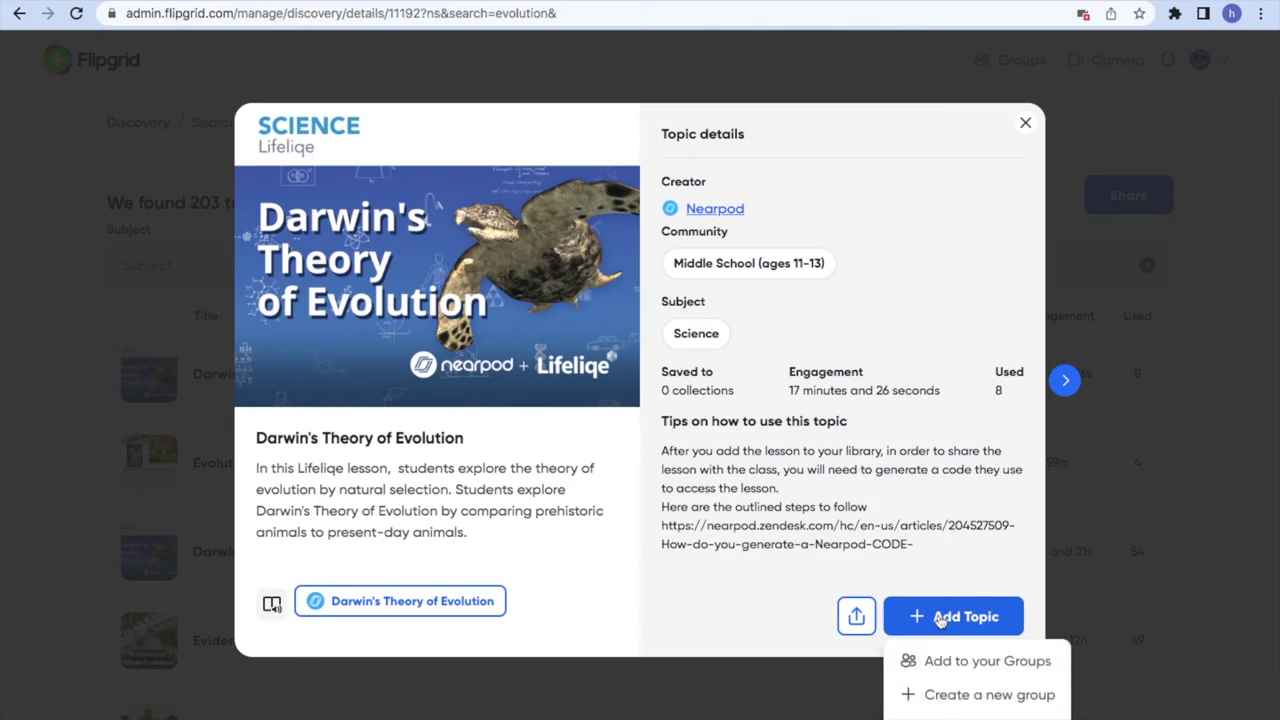
{"action": "left_click", "coordinate": [944, 660]}
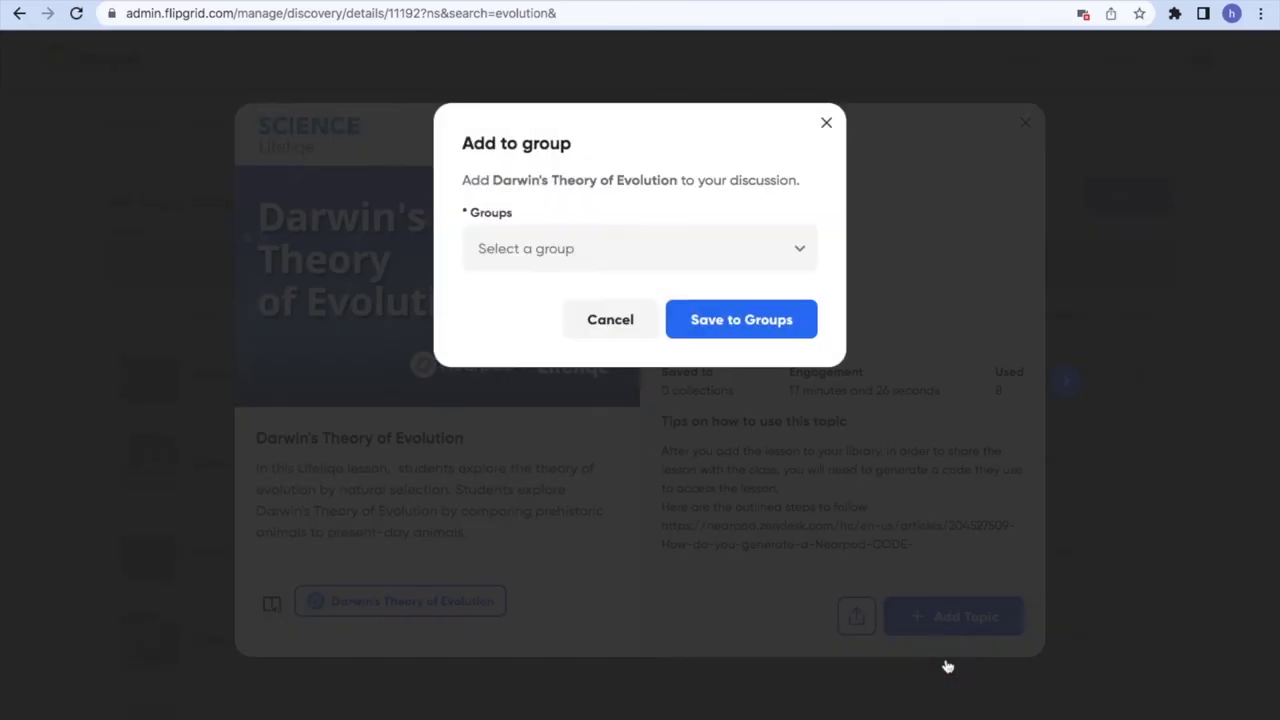
{"action": "left_click", "coordinate": [617, 262]}
{"action": "left_click", "coordinate": [553, 290]}
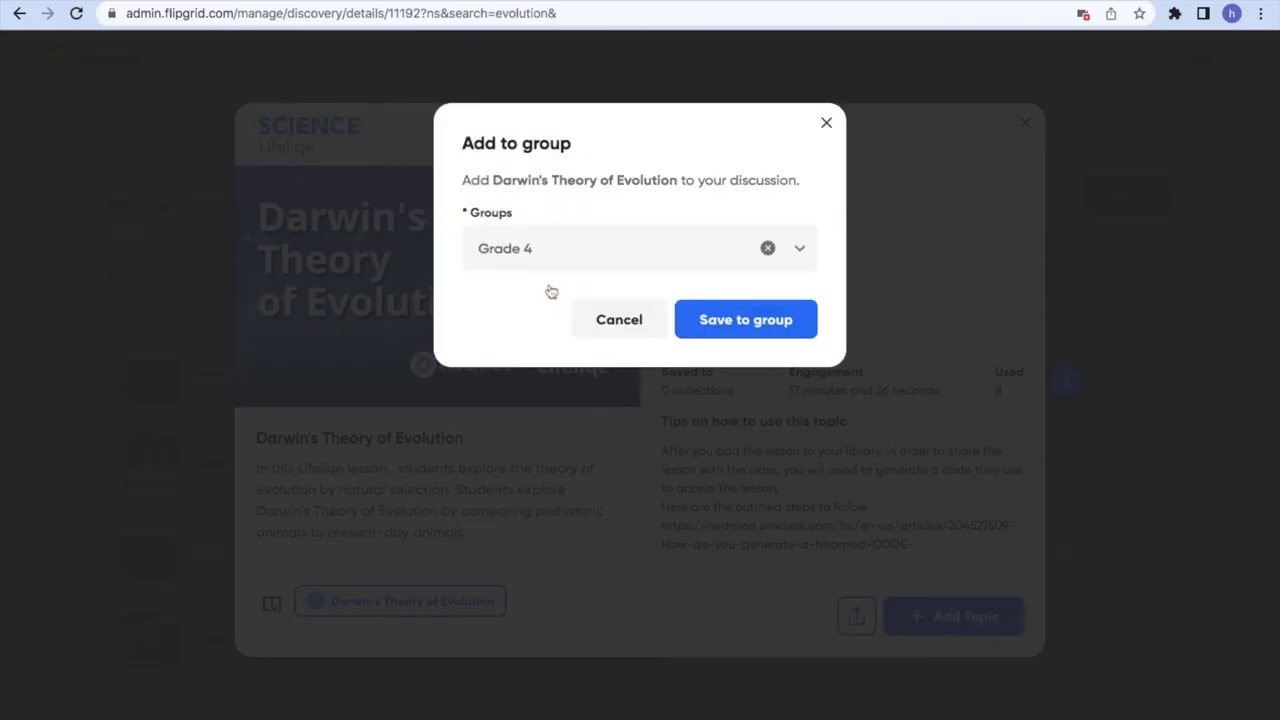
{"action": "left_click", "coordinate": [748, 334]}
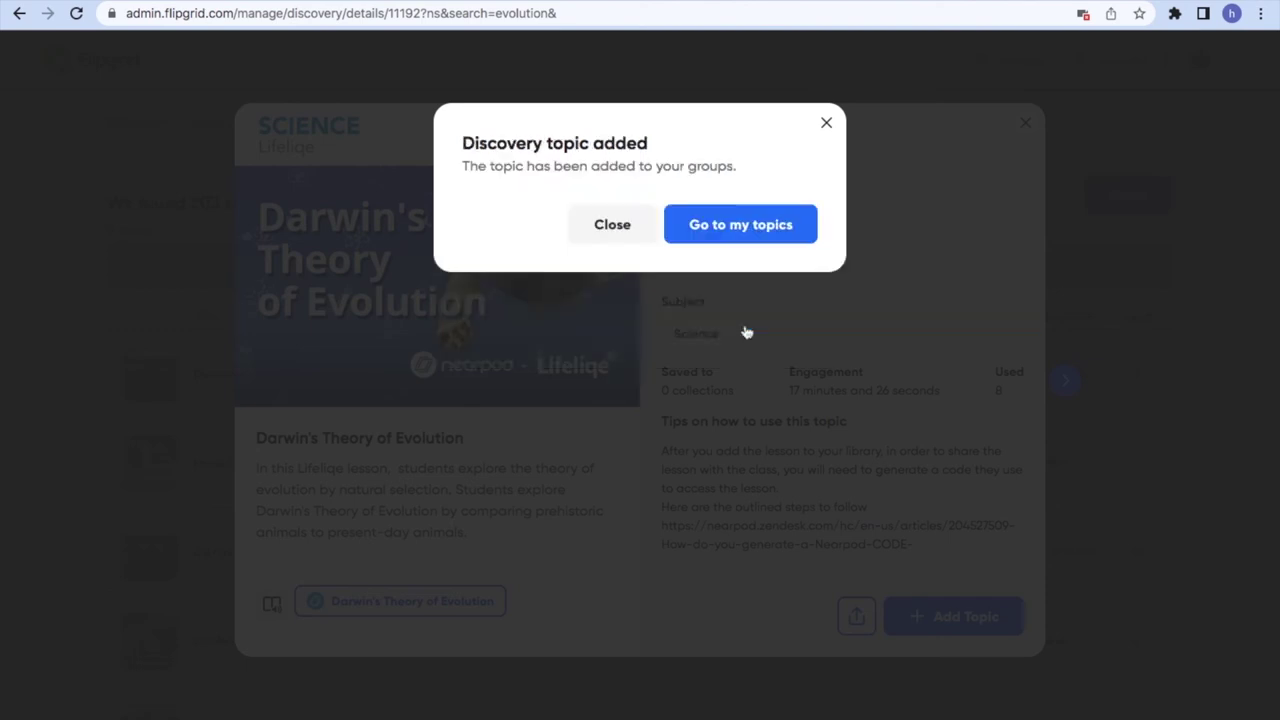
{"action": "left_click", "coordinate": [714, 229]}
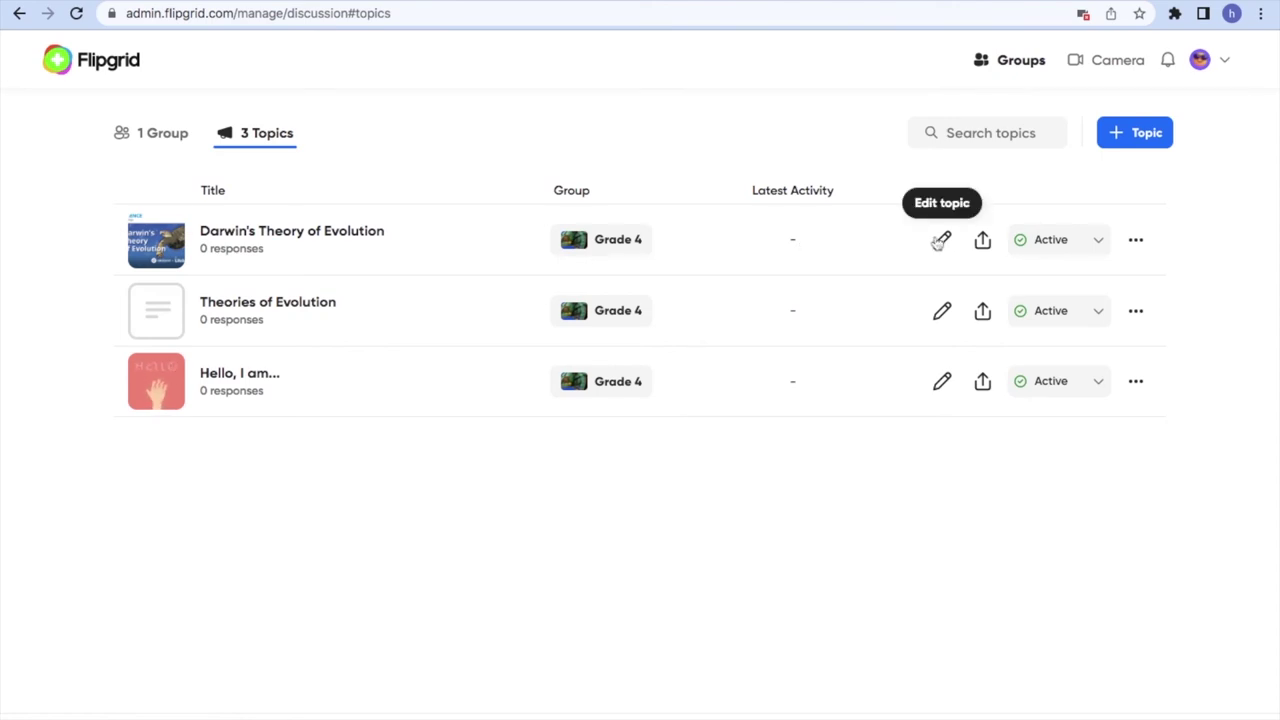
Step: Check the status options for Darwin's Theory of Evolution, and review its editable description, media, recording time and attachments
{"action": "left_click", "coordinate": [1101, 246]}
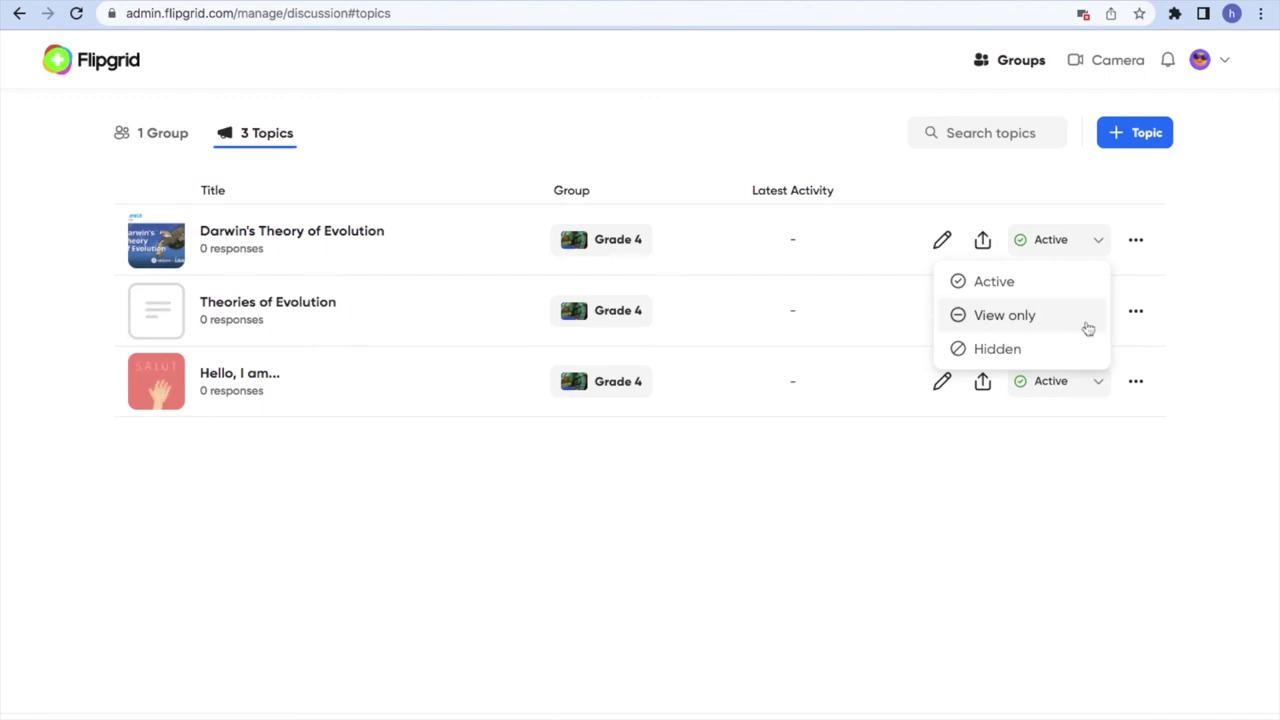
{"action": "left_click", "coordinate": [942, 240]}
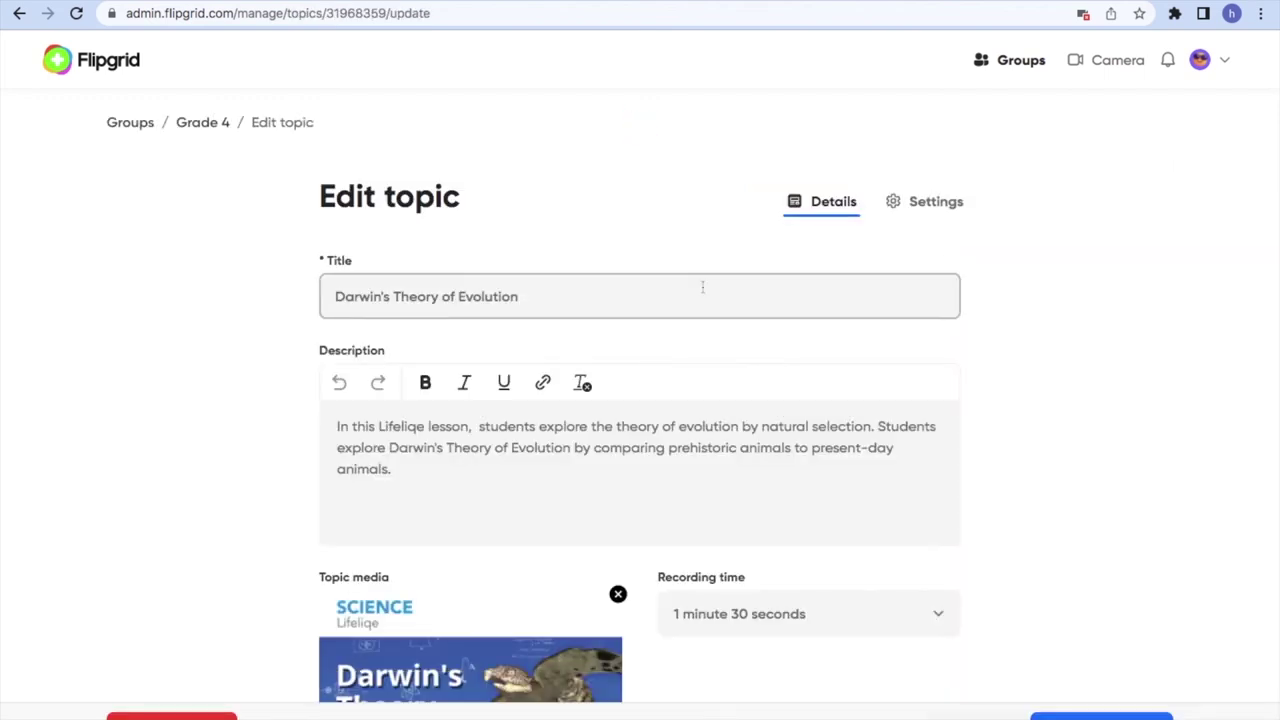
{"action": "scroll", "coordinate": [548, 500], "scroll_direction": "down", "scroll_amount": 2}
{"action": "scroll", "coordinate": [512, 545], "scroll_direction": "down", "scroll_amount": 1}
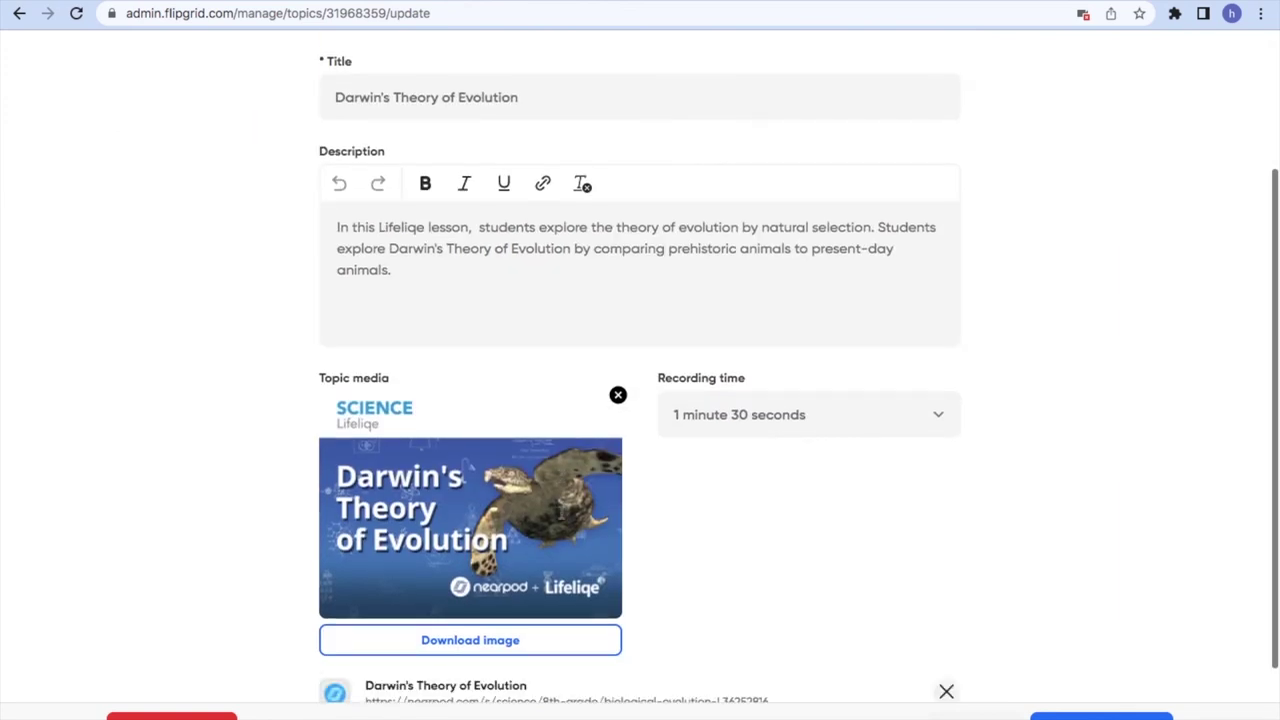
{"action": "scroll", "coordinate": [512, 545], "scroll_direction": "down", "scroll_amount": 2}
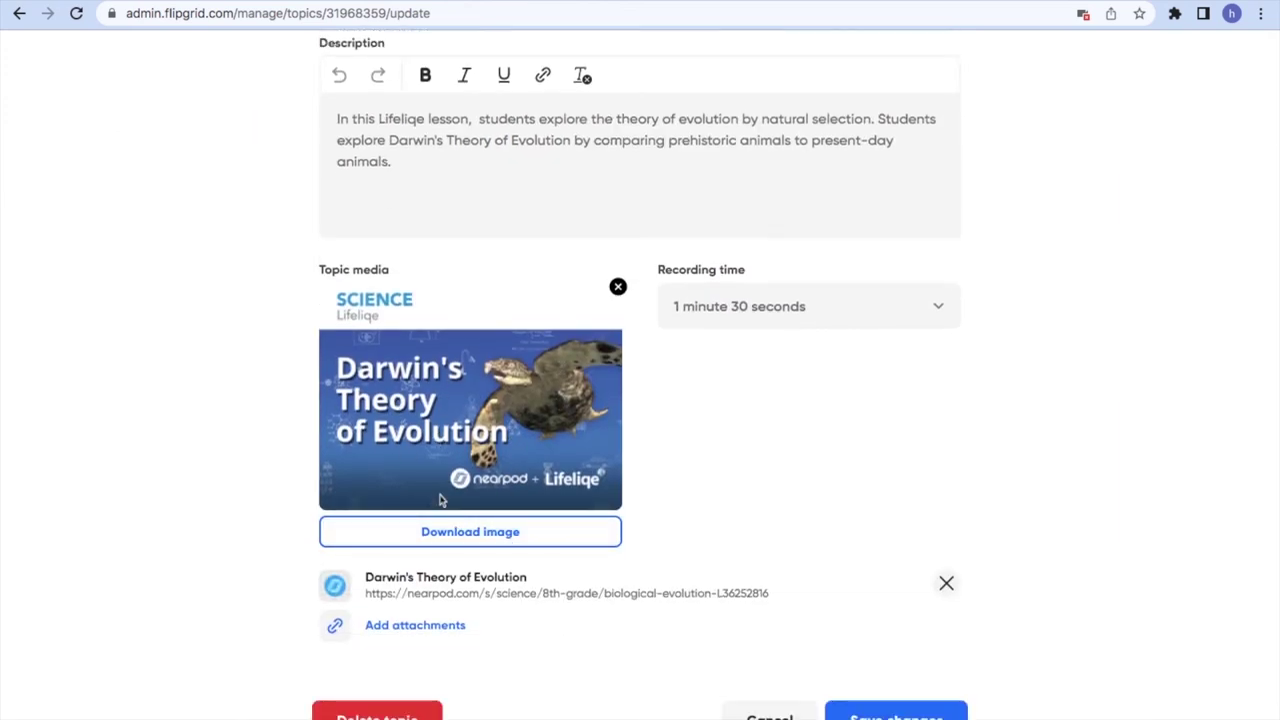
{"action": "scroll", "coordinate": [536, 396], "scroll_direction": "up", "scroll_amount": 2}
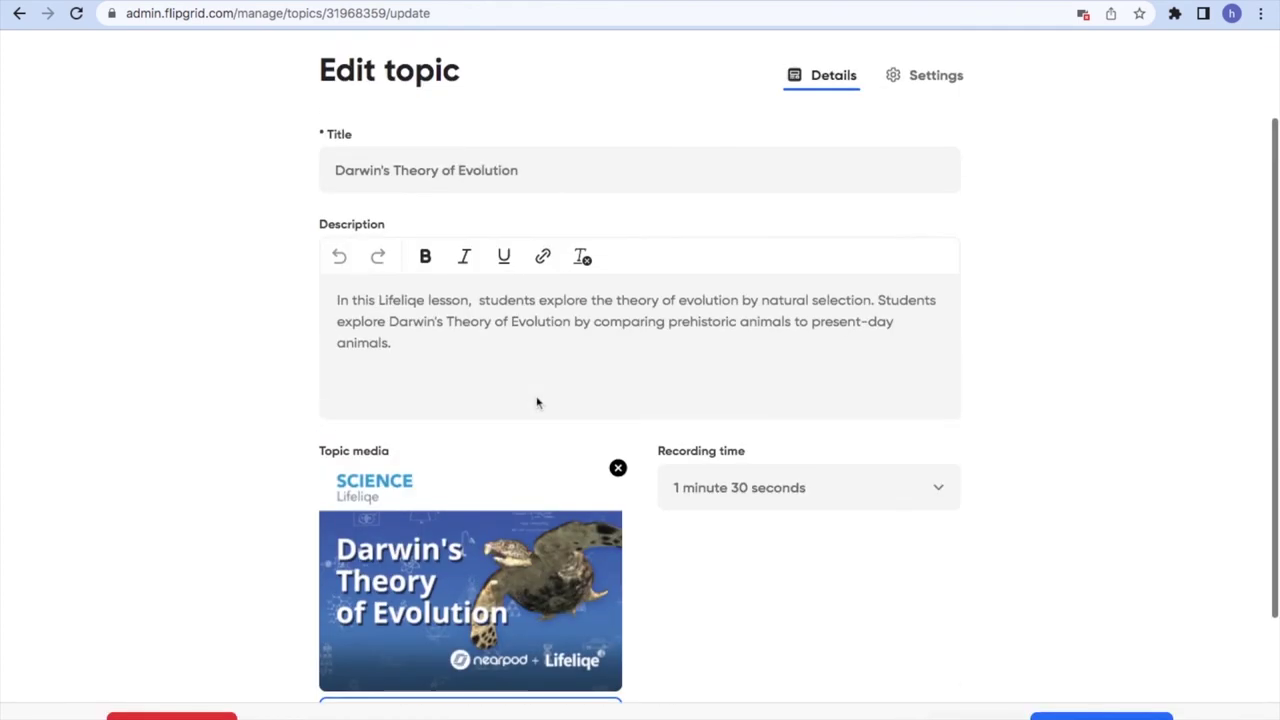
{"action": "left_click", "coordinate": [410, 348]}
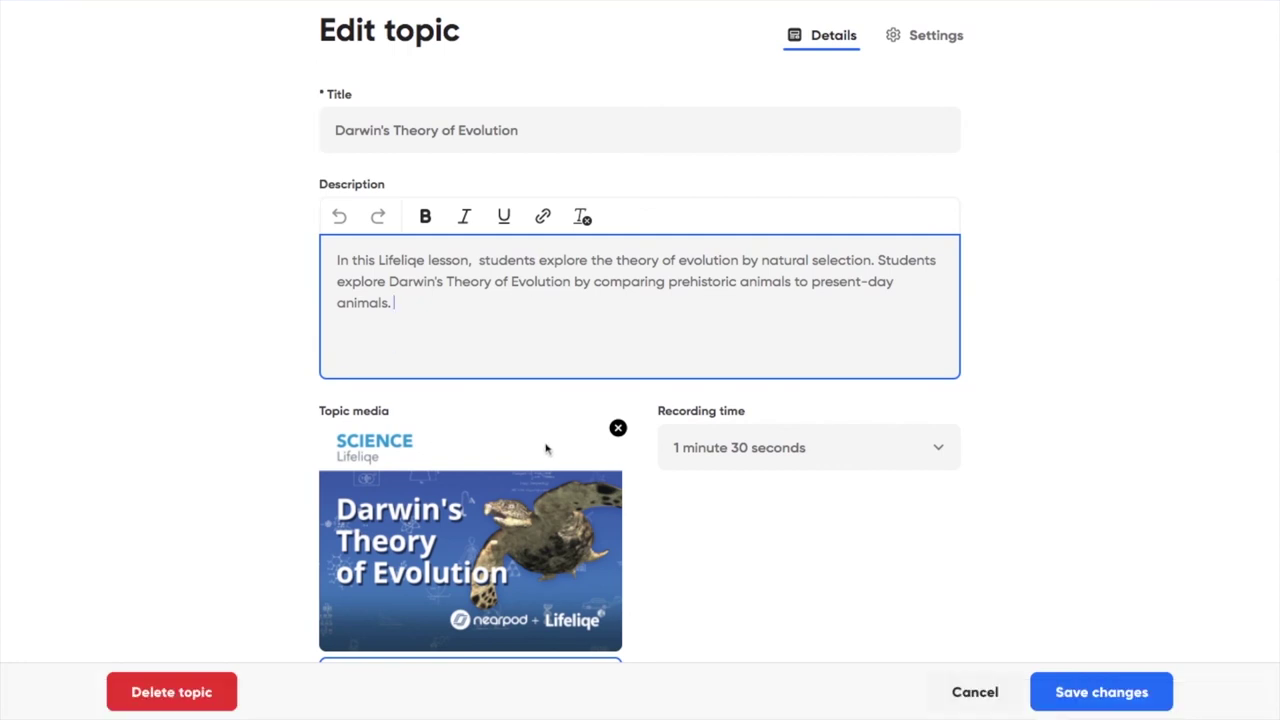
{"action": "scroll", "coordinate": [547, 483], "scroll_direction": "down", "scroll_amount": 3}
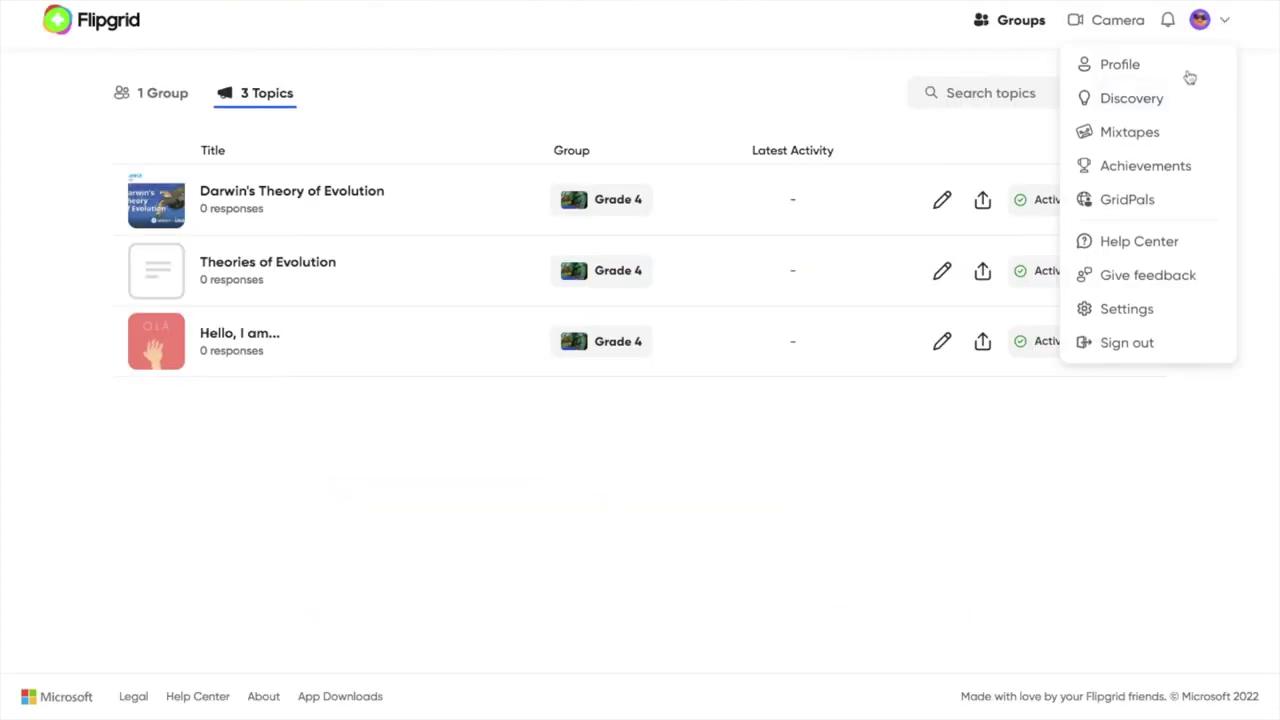
Step: Return to the Discovery library and open the details of the Life Cycle of a Butterfly topic
{"action": "left_click", "coordinate": [1157, 98]}
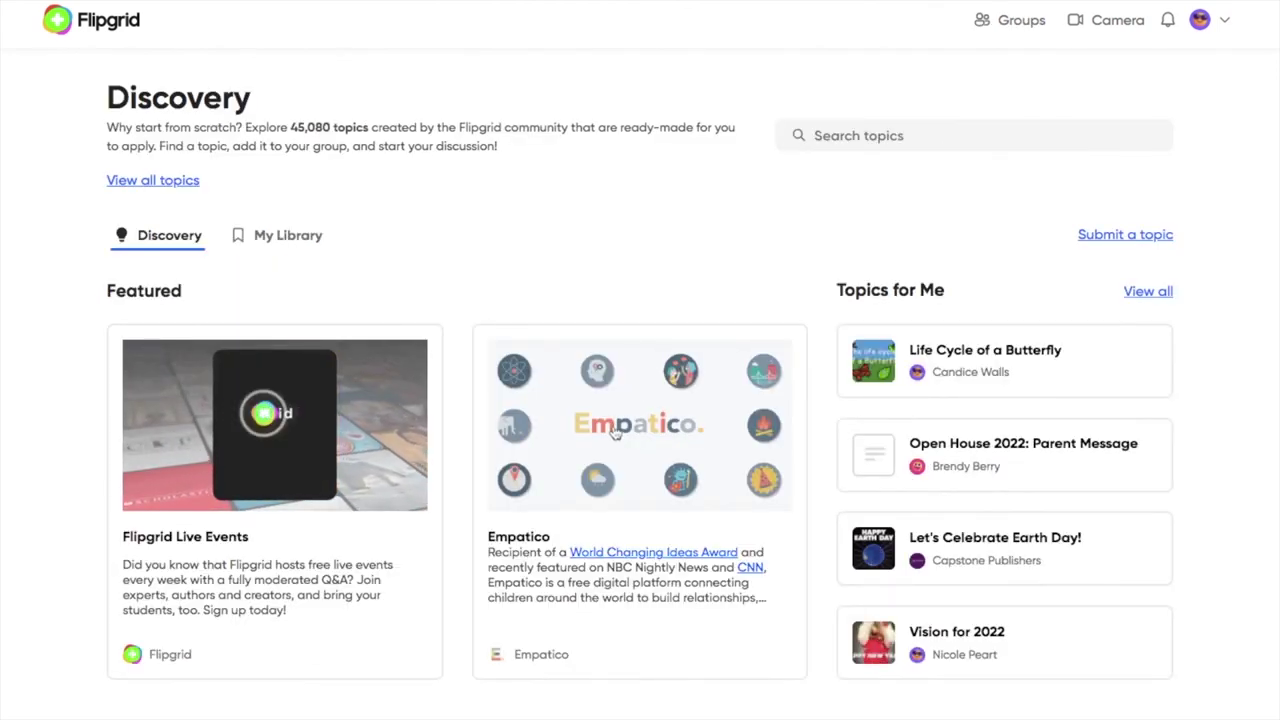
{"action": "scroll", "coordinate": [615, 432], "scroll_direction": "down", "scroll_amount": 2}
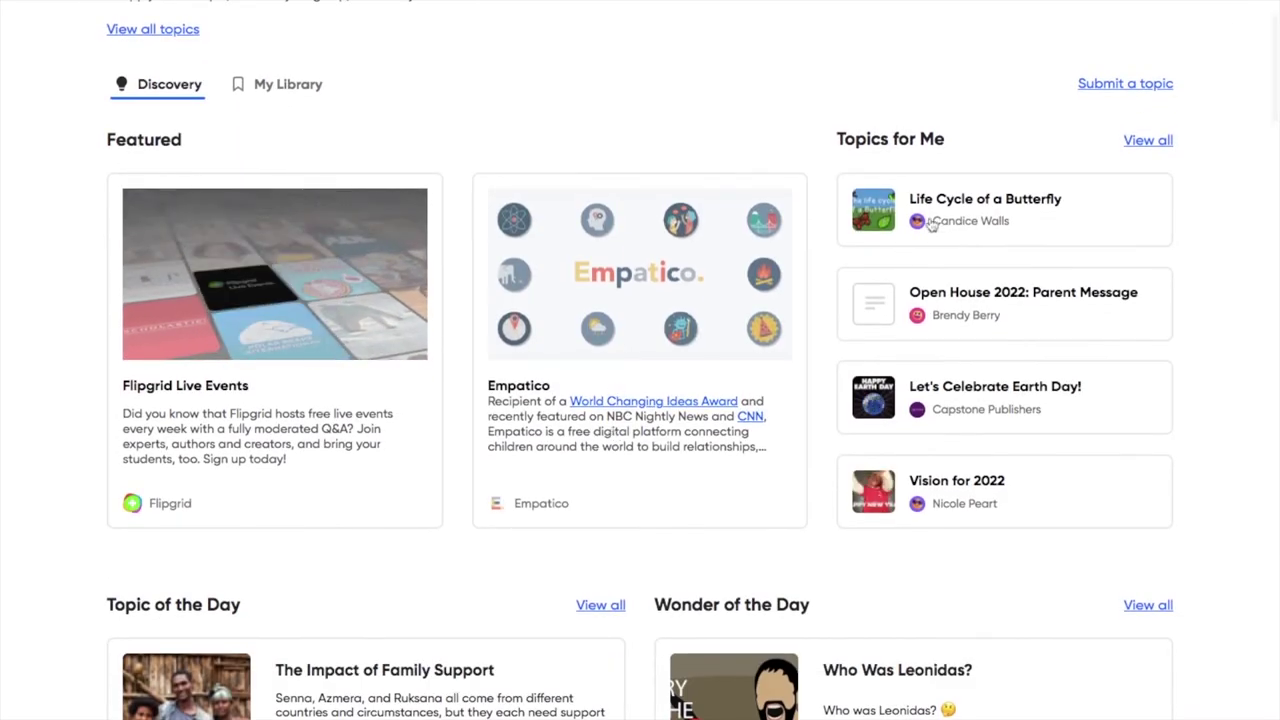
{"action": "scroll", "coordinate": [663, 569], "scroll_direction": "up", "scroll_amount": 1}
{"action": "scroll", "coordinate": [663, 571], "scroll_direction": "down", "scroll_amount": 1}
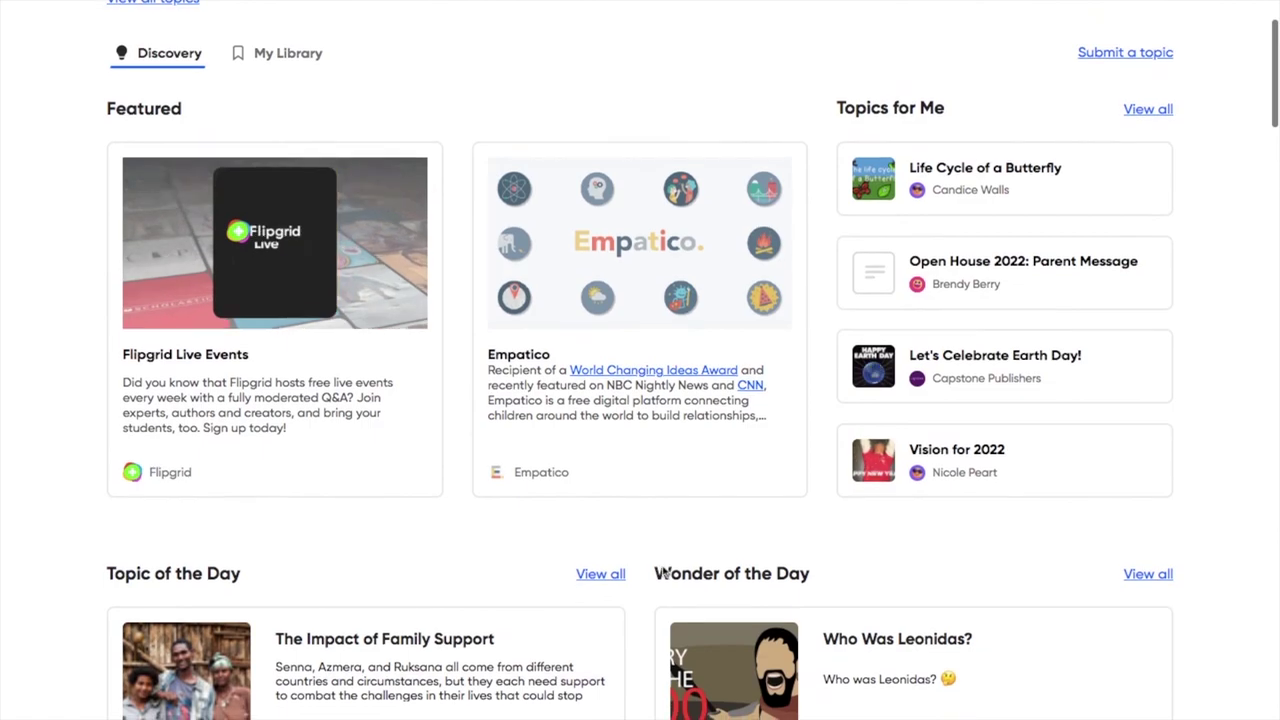
{"action": "left_click", "coordinate": [957, 185]}
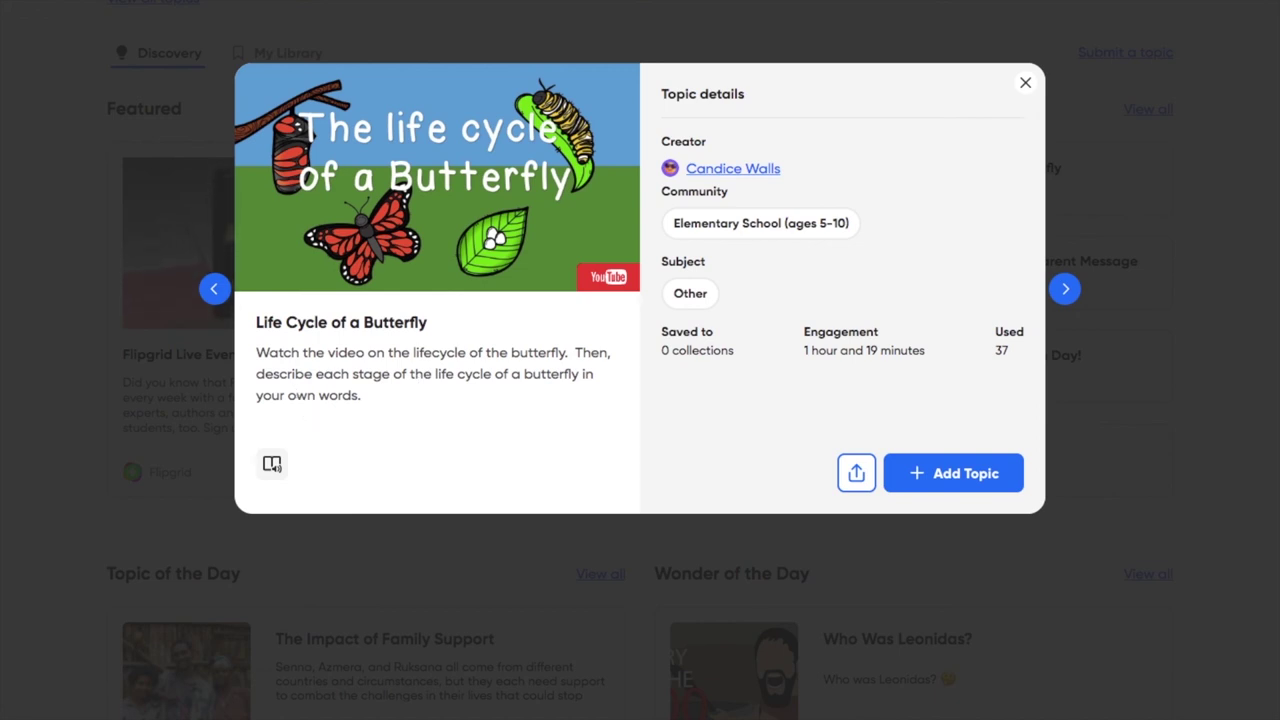
Step: Add the Life Cycle of a Butterfly topic to the Grade 4 group and go to the topics list
{"action": "left_click", "coordinate": [908, 474]}
{"action": "left_click", "coordinate": [908, 518]}
{"action": "left_click", "coordinate": [560, 210]}
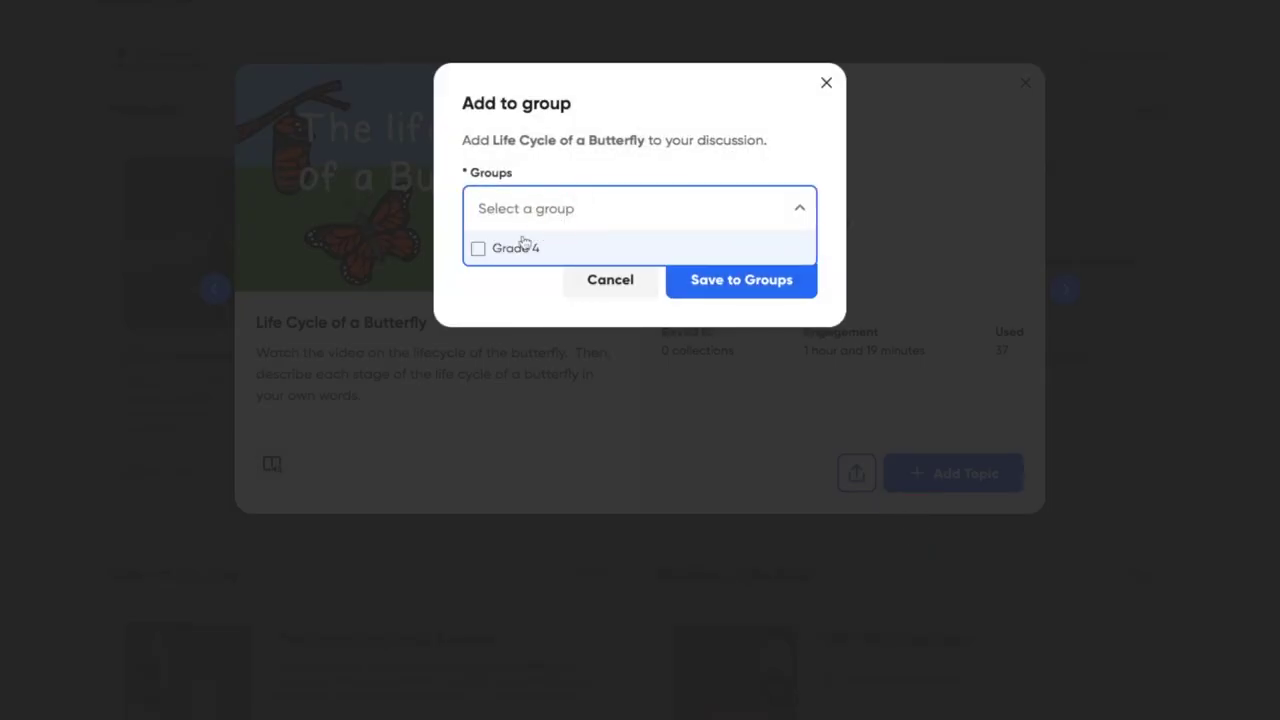
{"action": "left_click", "coordinate": [528, 245]}
{"action": "left_click", "coordinate": [744, 290]}
{"action": "left_click", "coordinate": [705, 185]}
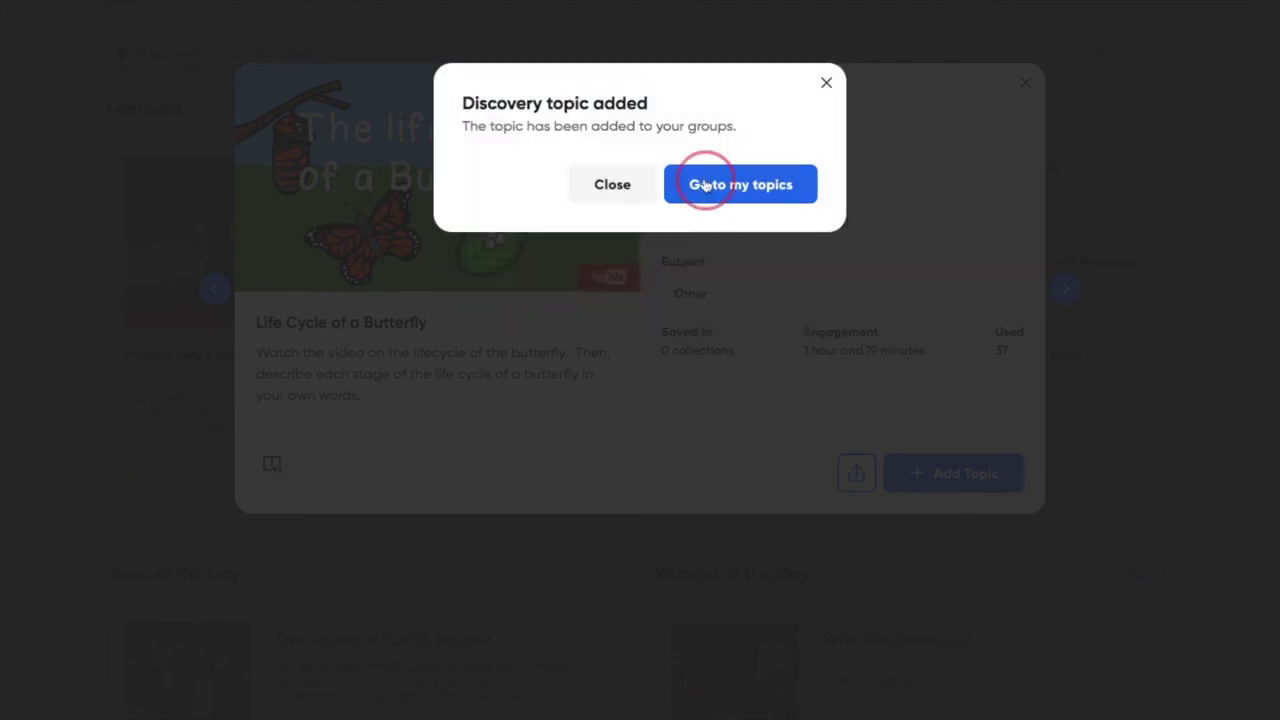